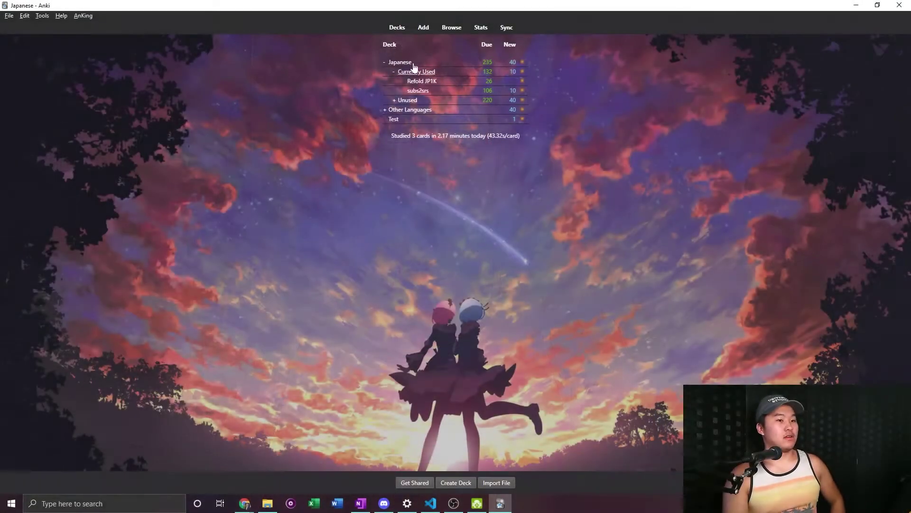
Sync the collection, then open the card browser and maximize it
click(506, 28)
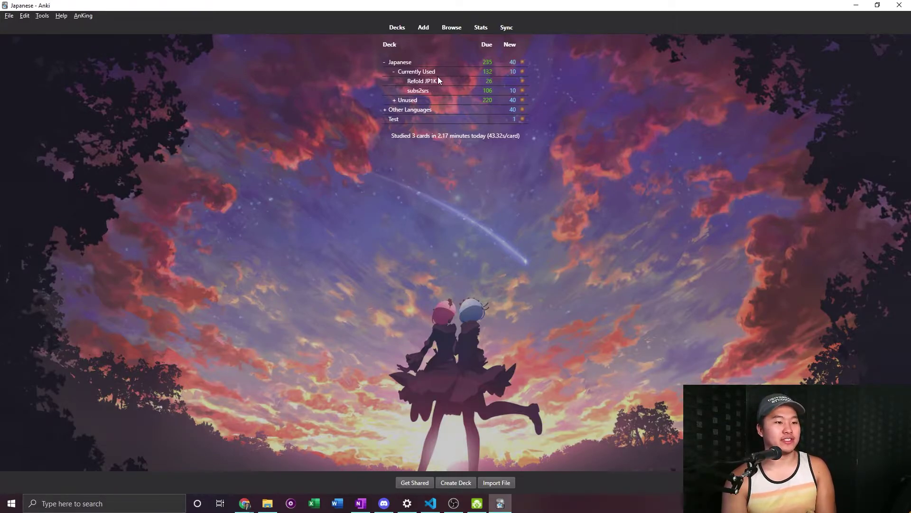
click(450, 29)
drag(792, 259, 605, 78)
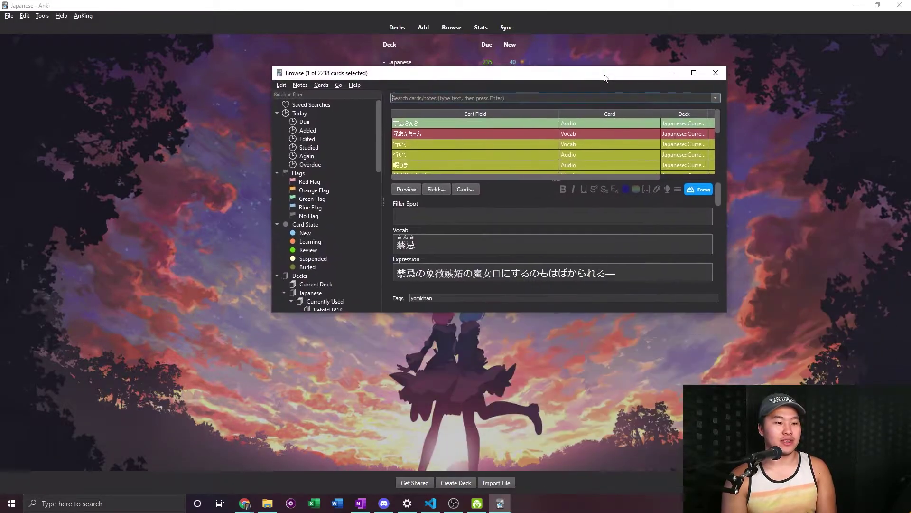
double_click(601, 76)
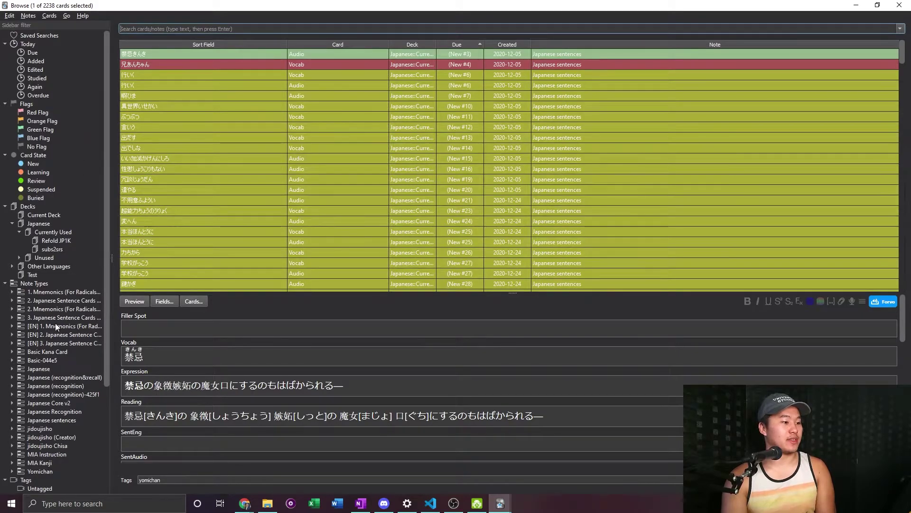
List the cards of the Basic Kana Card and Basic-044e5 note types
click(50, 352)
scroll(50, 352, down, 4)
scroll(41, 283, down, 1)
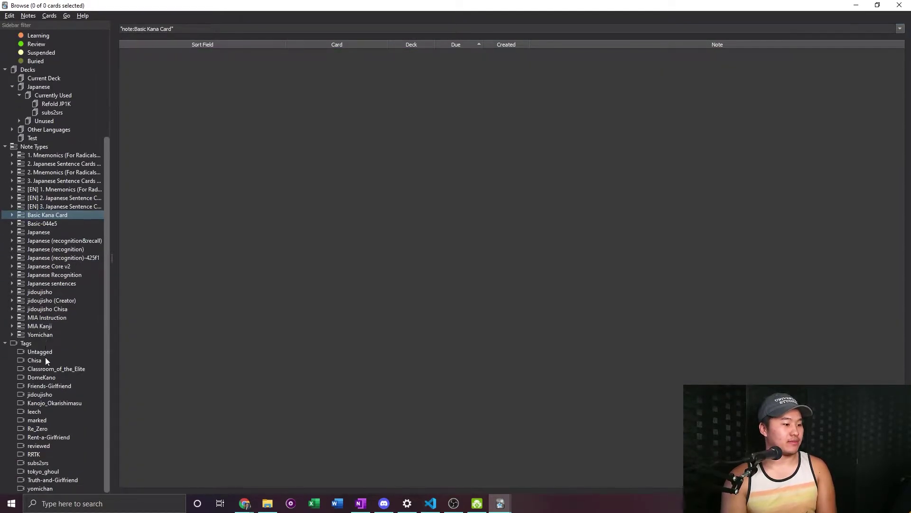
click(51, 223)
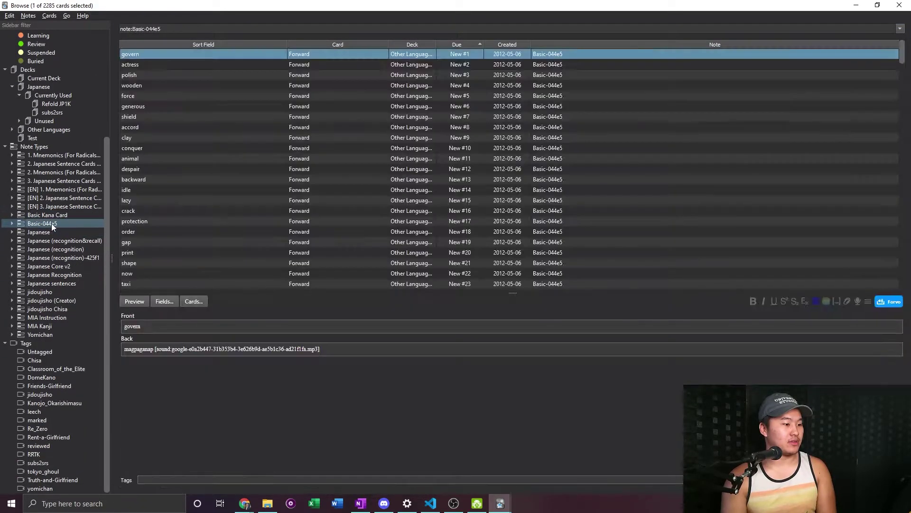
Show the subs2srs deck's 2238 cards and scroll through them, checking the 繋がる card
click(53, 112)
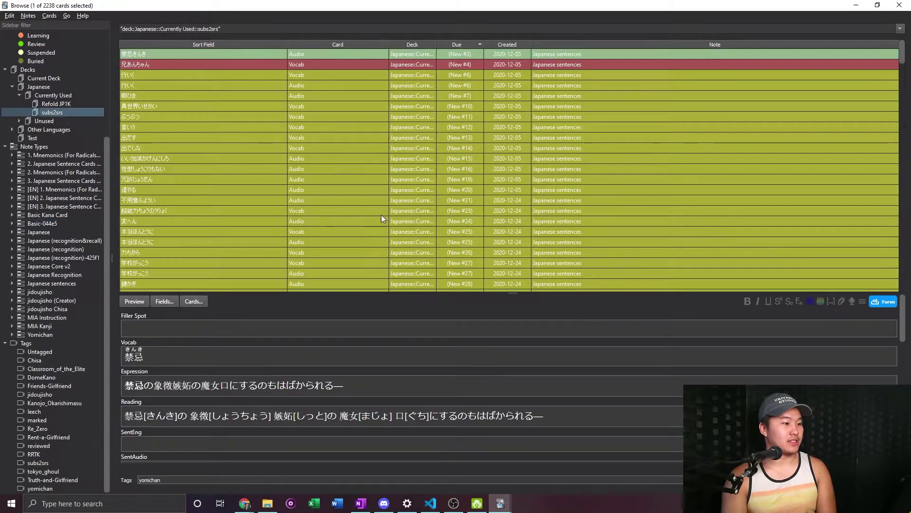
scroll(332, 124, down, 20)
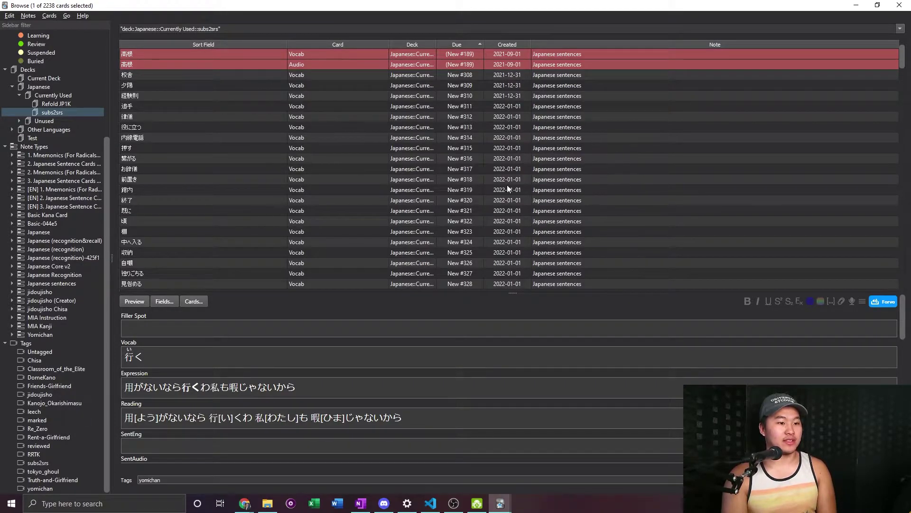
click(176, 159)
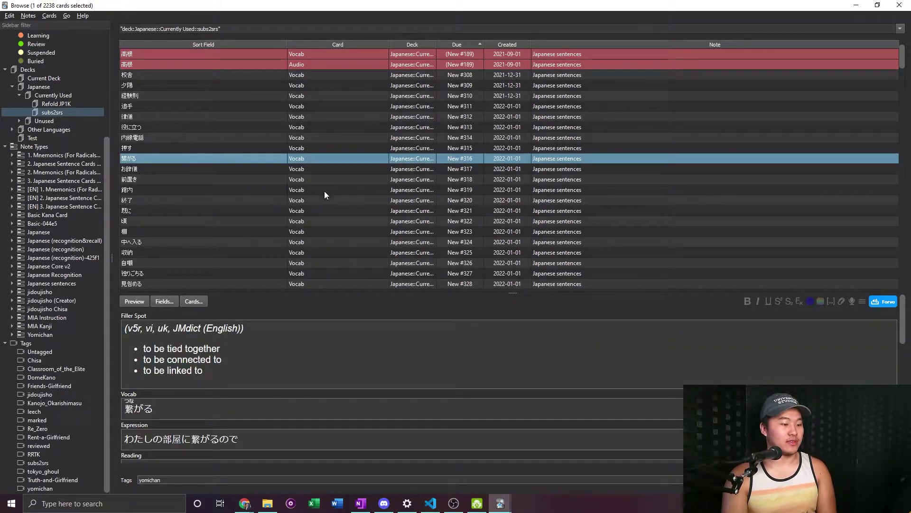
scroll(374, 181, down, 20)
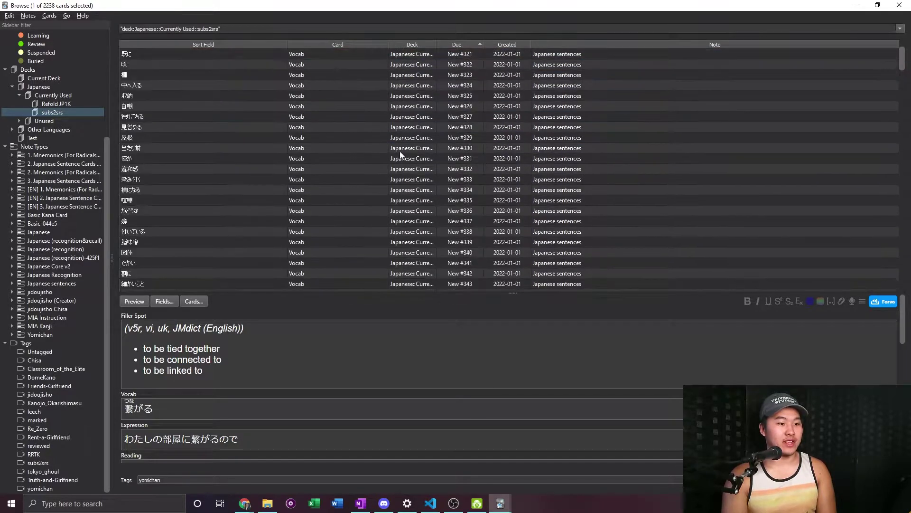
scroll(451, 152, down, 20)
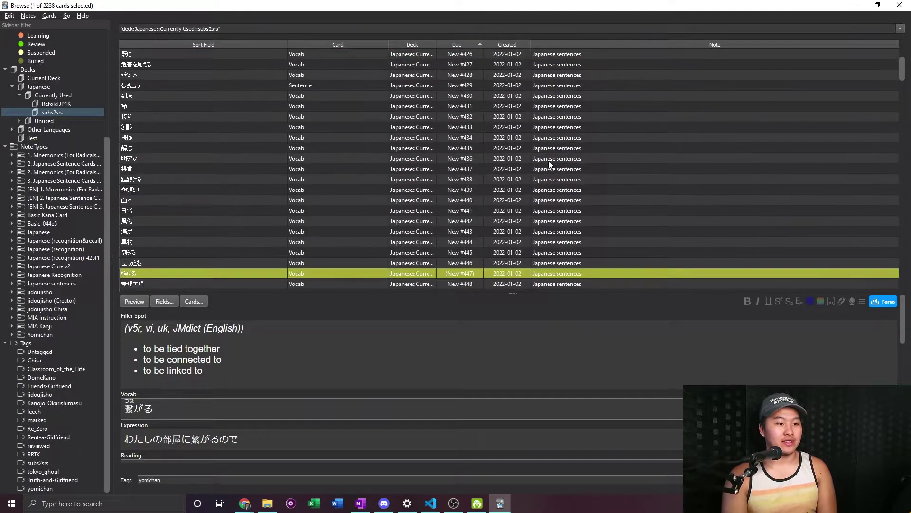
scroll(599, 151, down, 20)
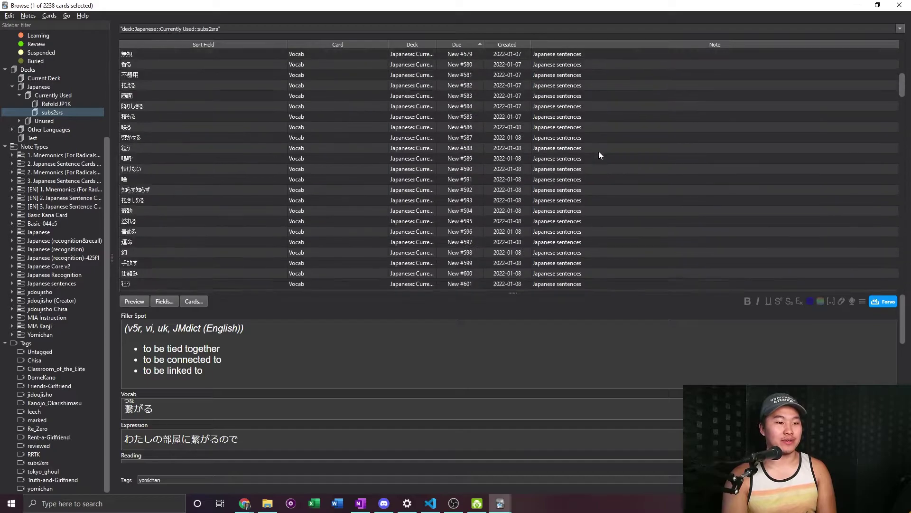
scroll(757, 177, down, 15)
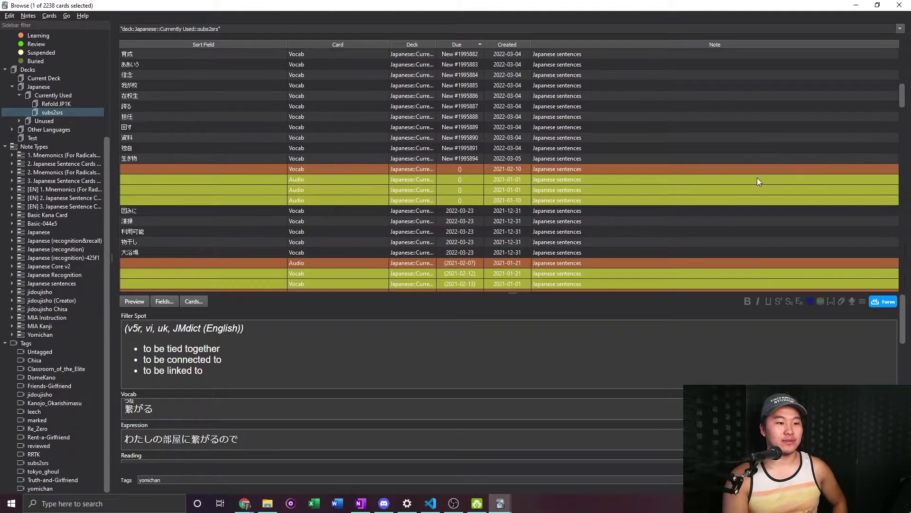
scroll(623, 173, up, 20)
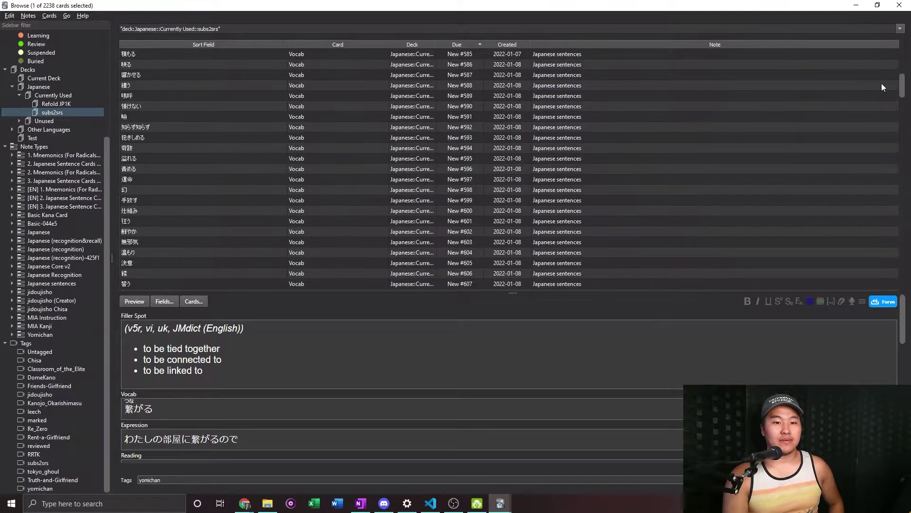
drag(902, 88, 902, 52)
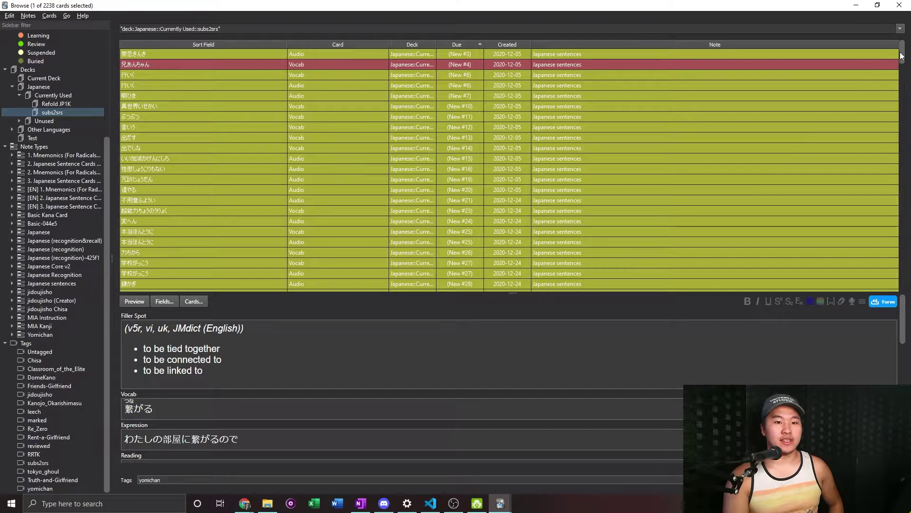
drag(901, 56, 903, 78)
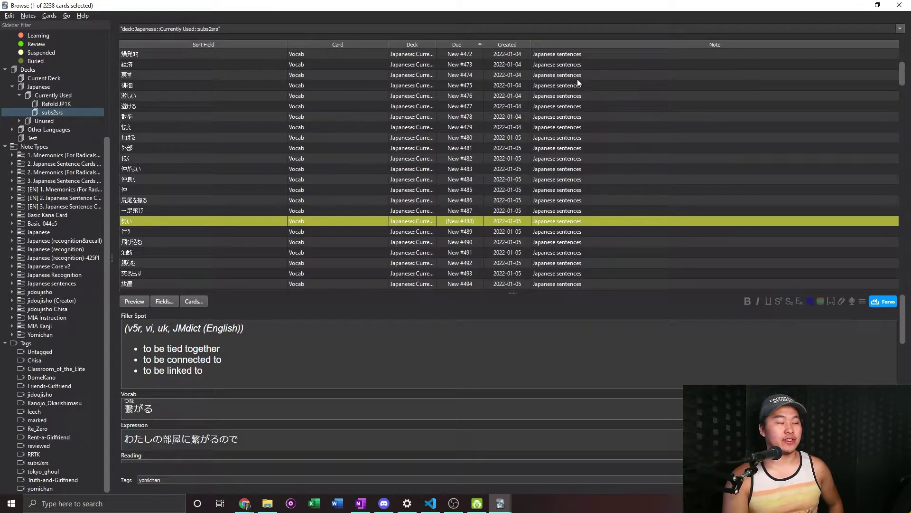
Sort the cards by Created and inspect the 沈む, 夕陽 and 踵を返す cards
click(502, 44)
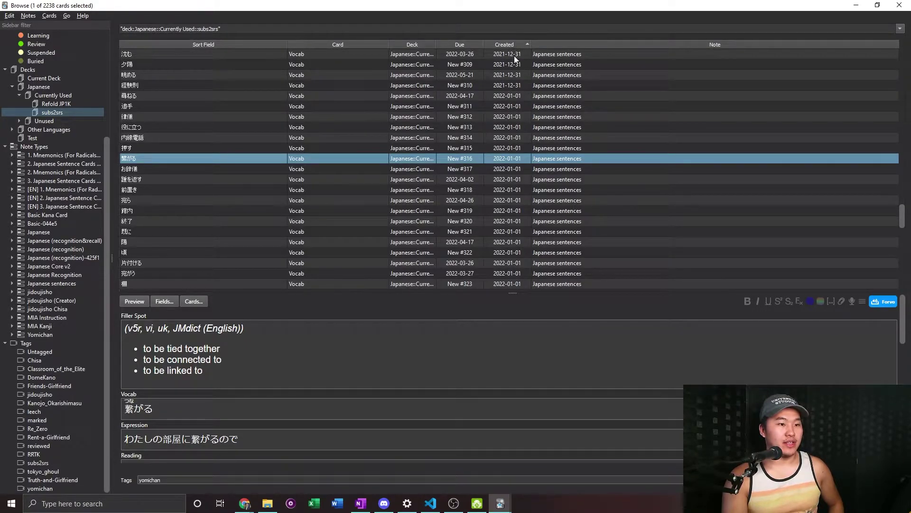
click(138, 54)
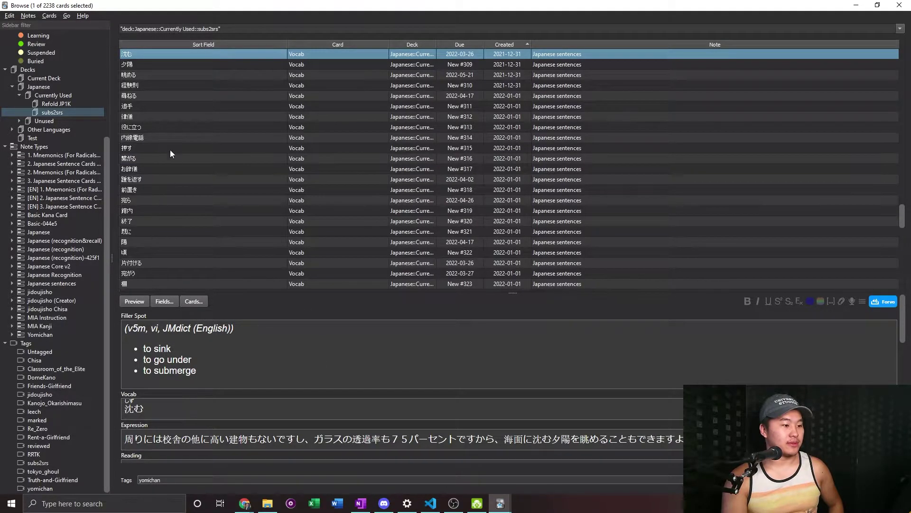
click(154, 65)
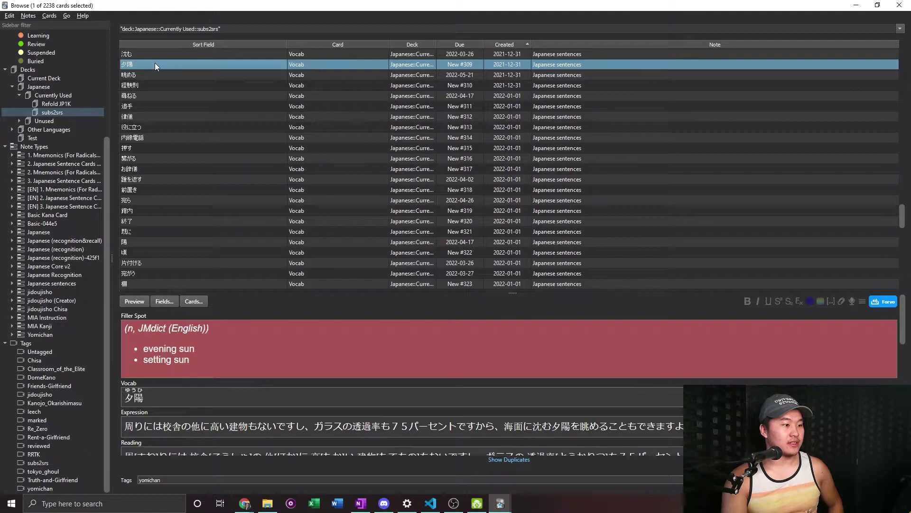
click(508, 57)
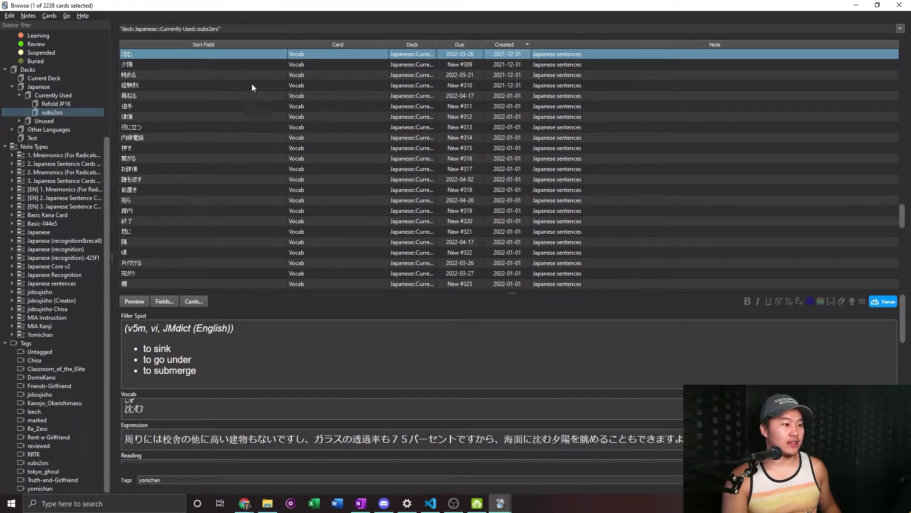
click(263, 178)
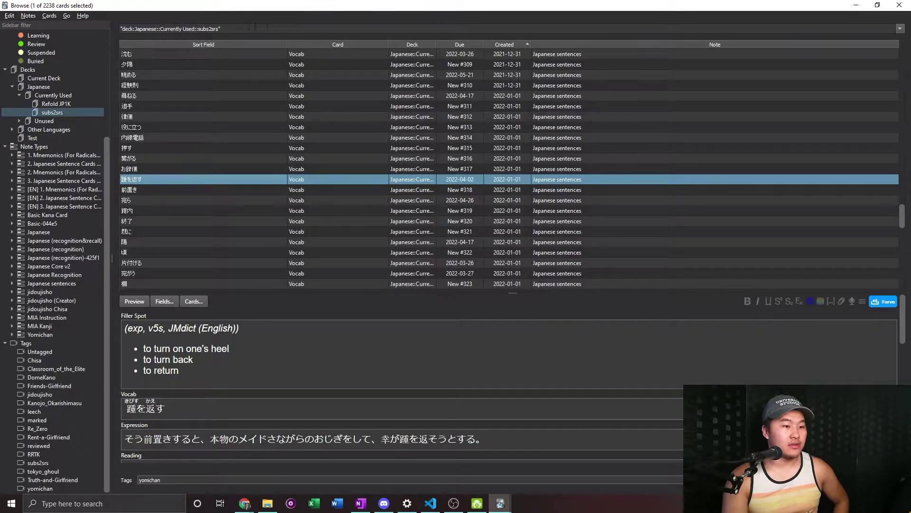
Switch the sort to due order, then back to creation date
click(459, 44)
click(516, 43)
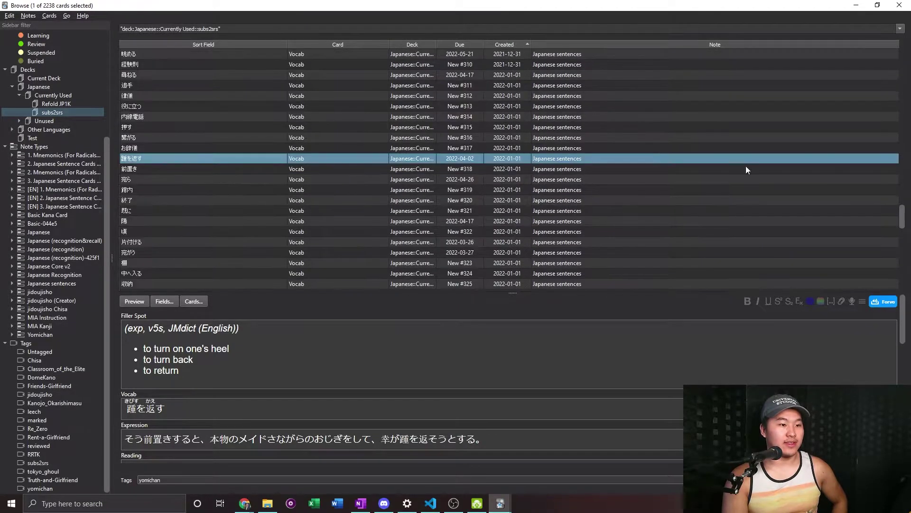
drag(902, 223, 902, 208)
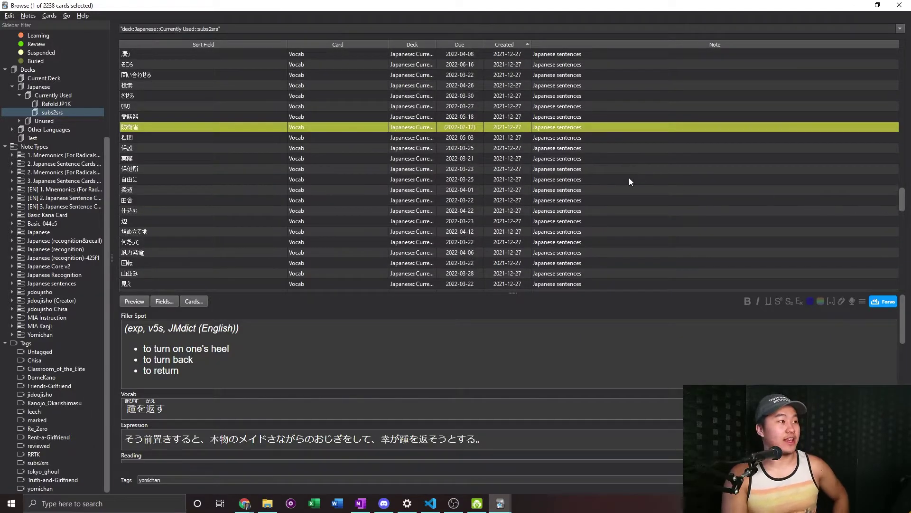
click(267, 29)
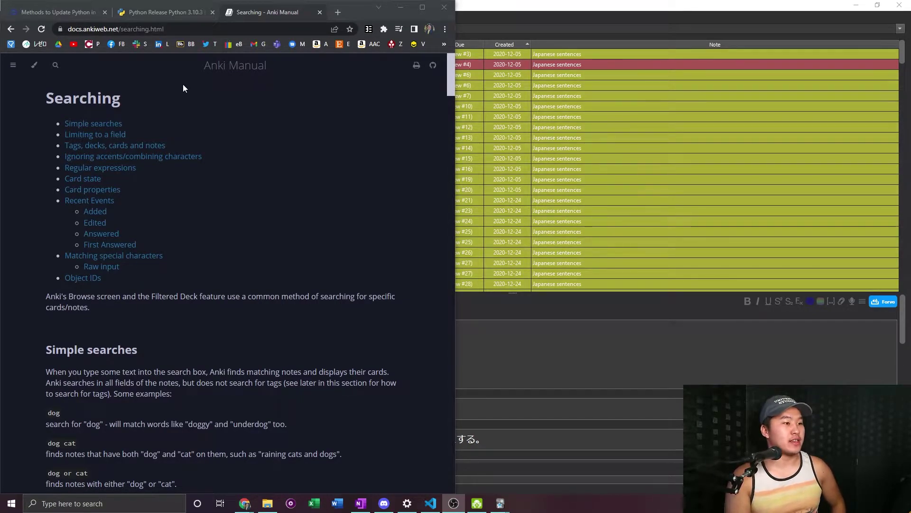
Go to the Anki Manual's Card state search terms, such as is:due and is:new
click(451, 76)
click(13, 65)
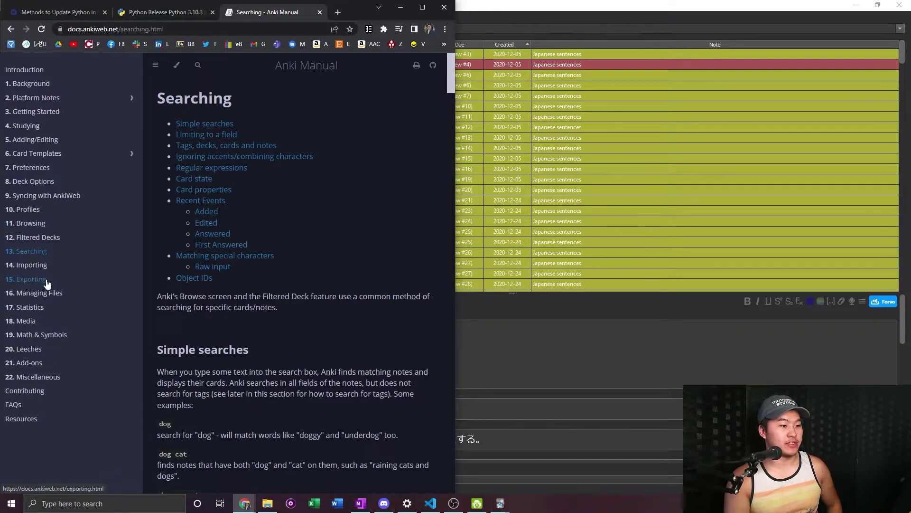
click(163, 71)
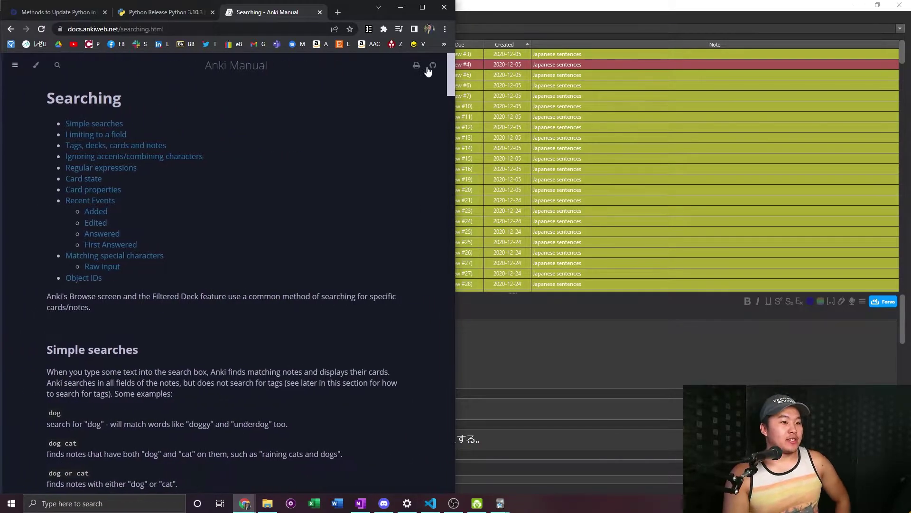
drag(452, 69, 457, 300)
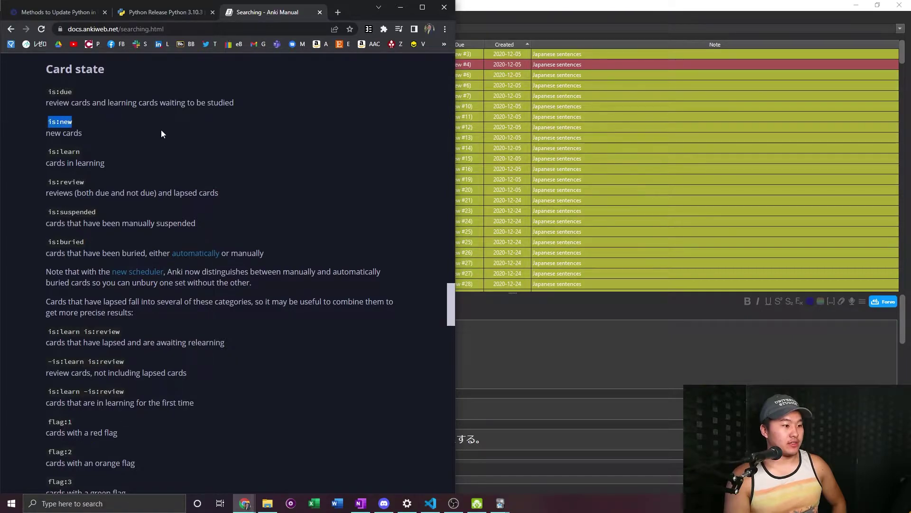
Filter the subs2srs deck with is:new and sort its 437 new cards oldest-created first
click(563, 40)
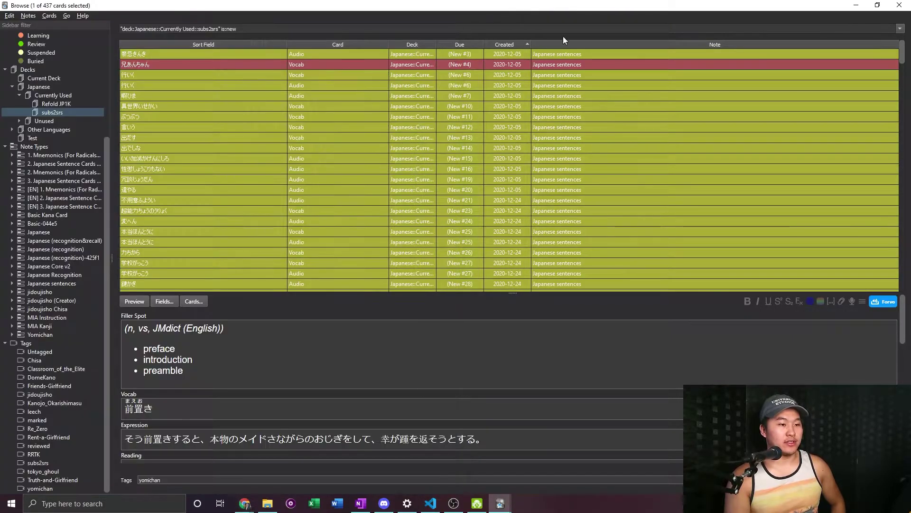
click(223, 29)
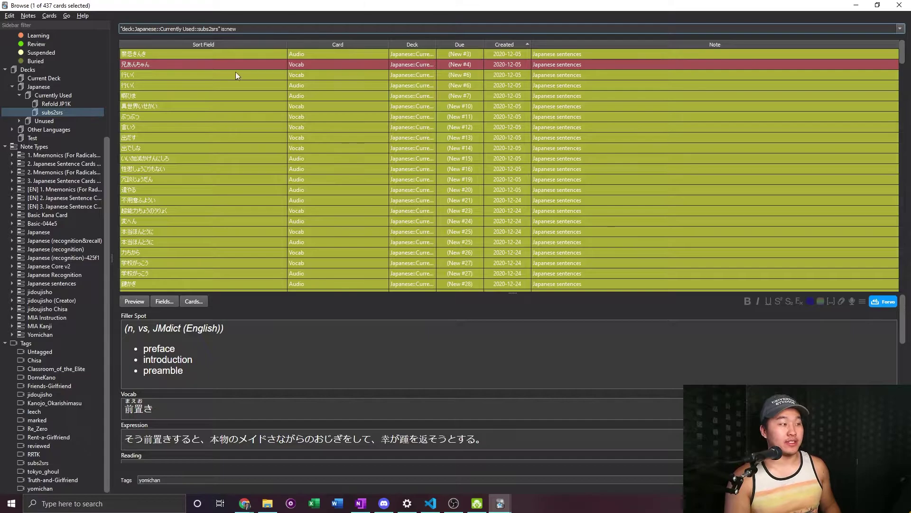
click(511, 46)
scroll(555, 130, up, 3)
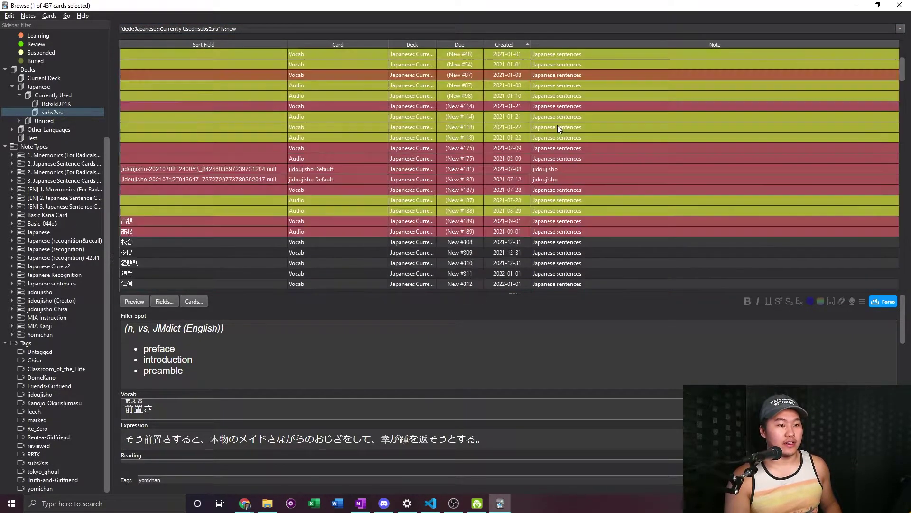
scroll(536, 114, down, 2)
scroll(530, 98, down, 1)
scroll(593, 115, up, 1)
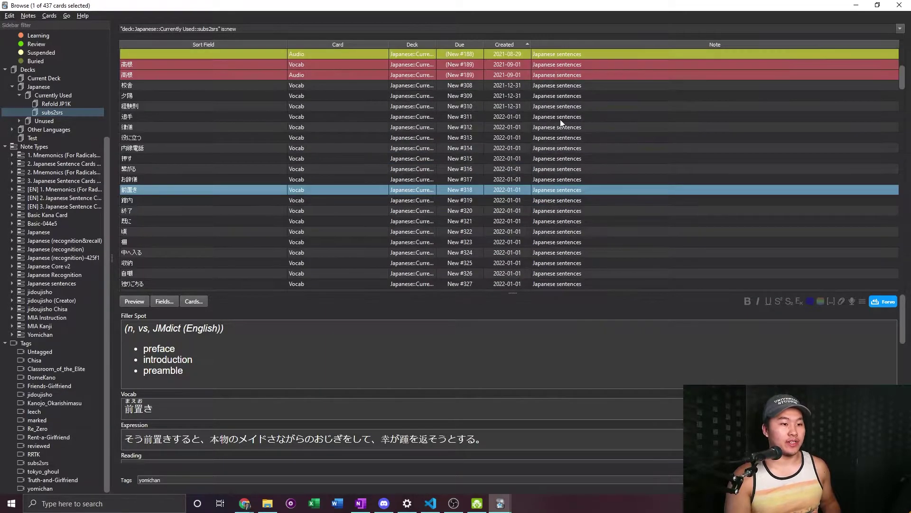
Scroll through the new cards, inspecting the 校舎, 避ける and 付け上がる notes
click(323, 86)
scroll(347, 132, down, 10)
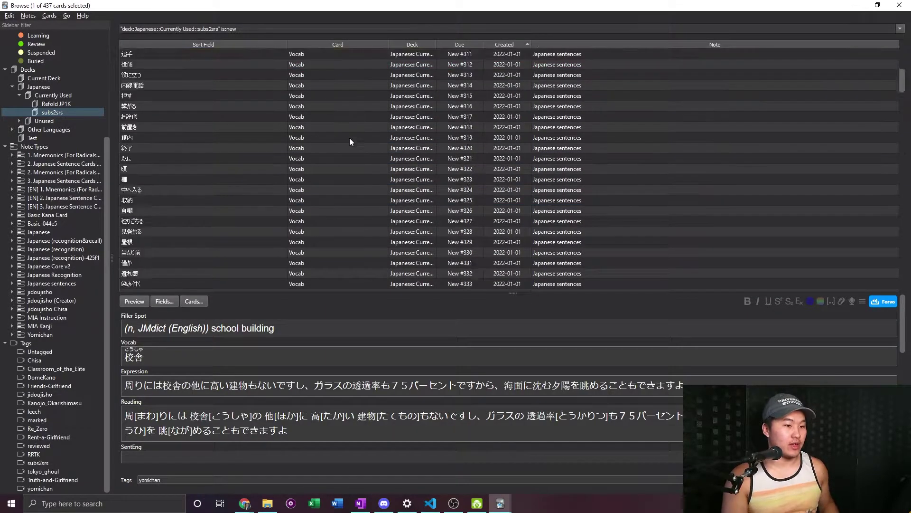
drag(905, 99, 907, 251)
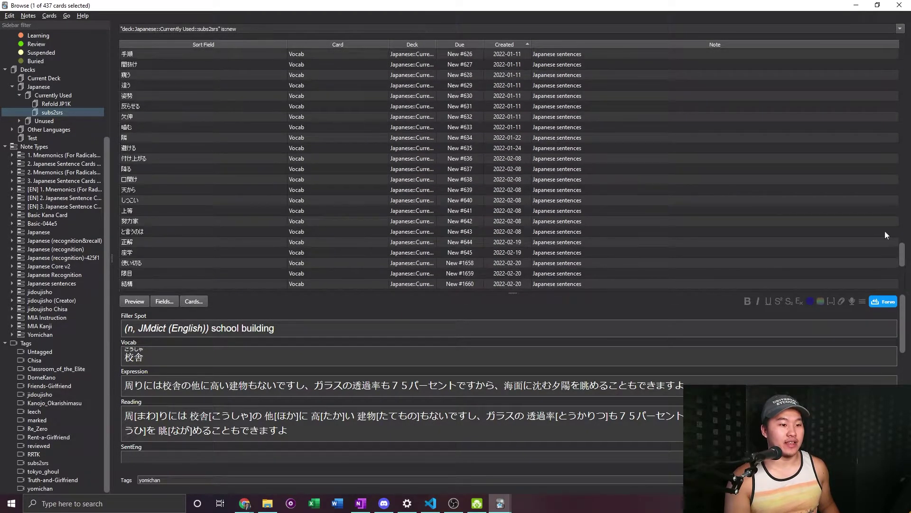
click(528, 148)
key(Down)
key(Down)
key(Up)
key(Up)
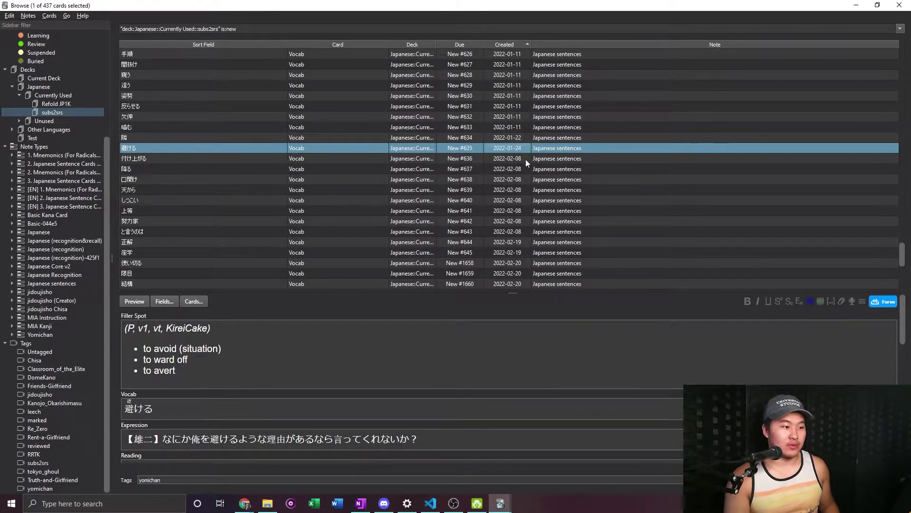
click(525, 159)
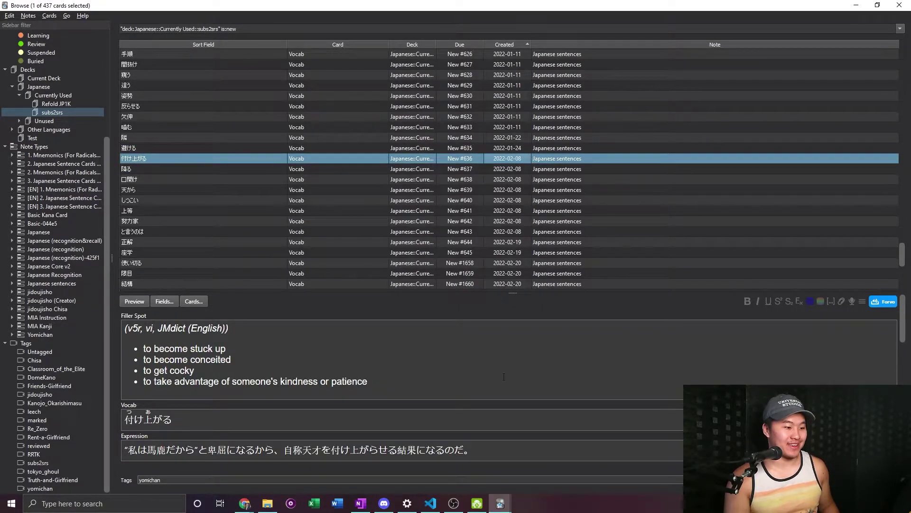
scroll(468, 388, down, 5)
Select every new card from the top through 避ける (2022-01-24) and delete those 328 notes
scroll(466, 389, up, 5)
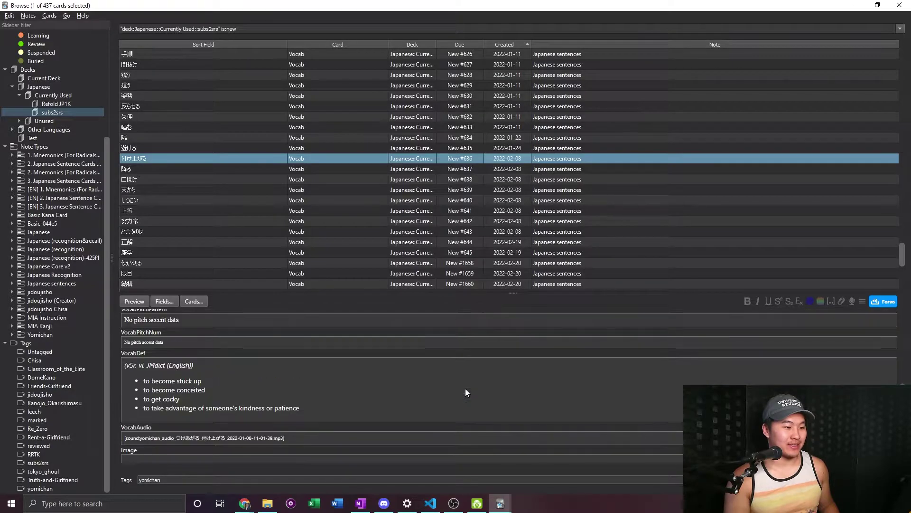
click(380, 180)
scroll(381, 179, up, 5)
scroll(380, 178, down, 20)
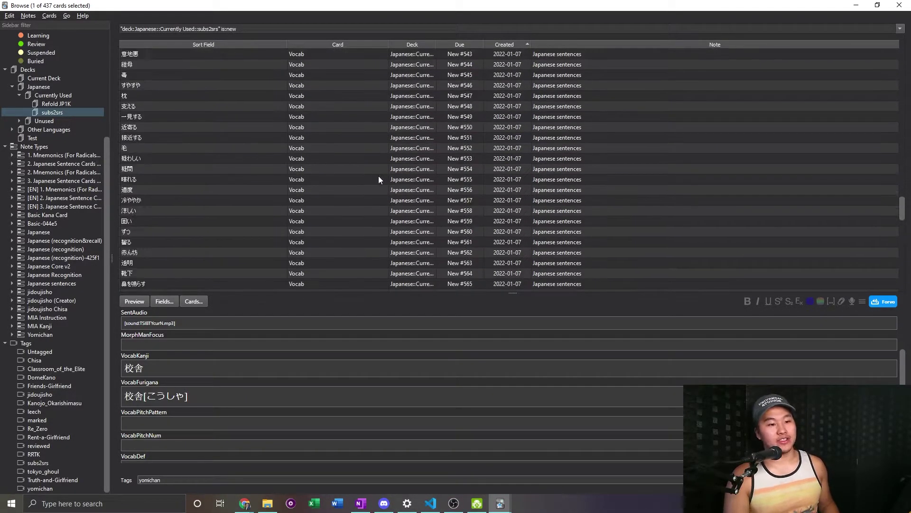
scroll(379, 166, up, 4)
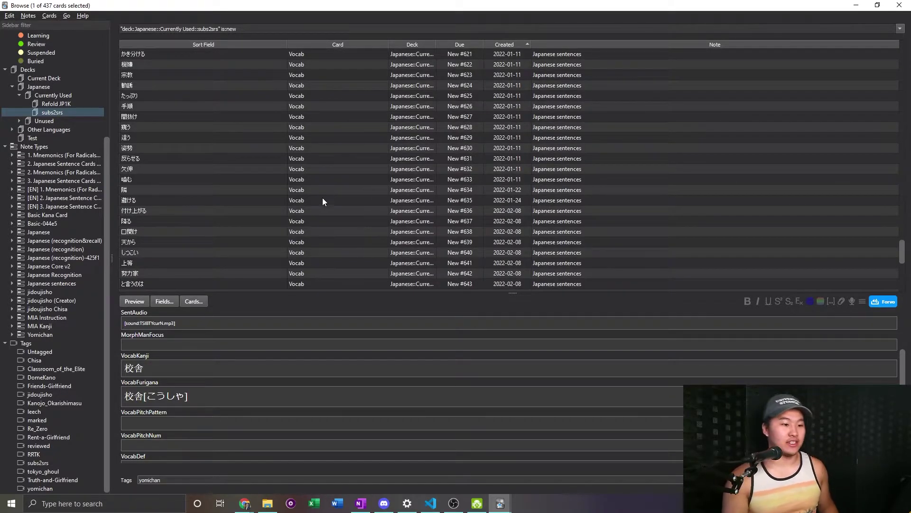
shift+click(322, 198)
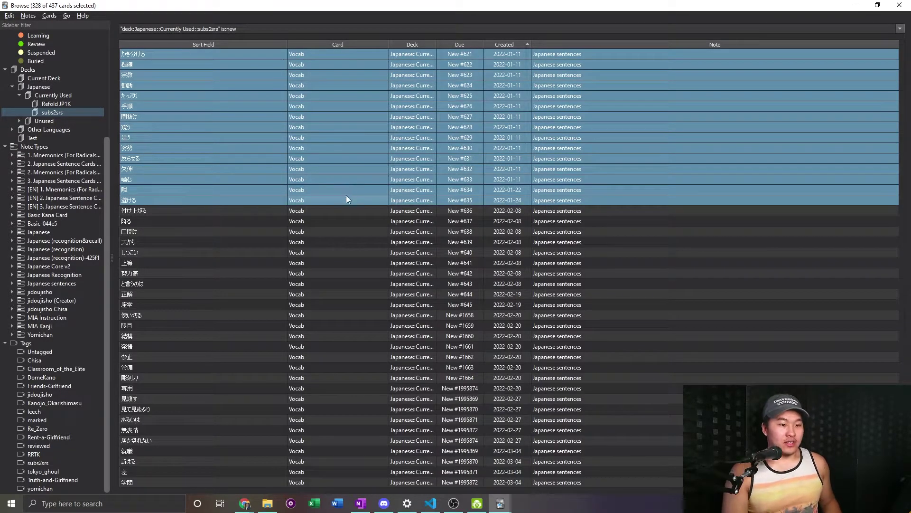
right_click(346, 198)
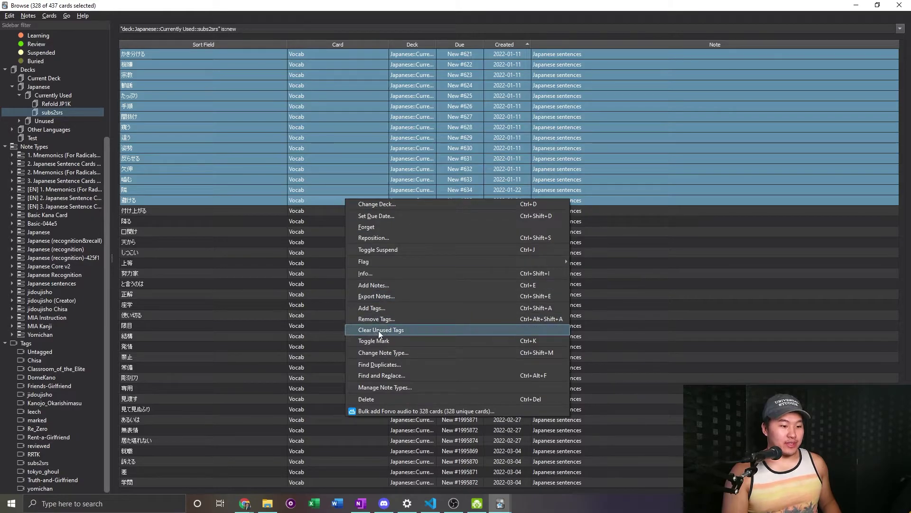
click(394, 398)
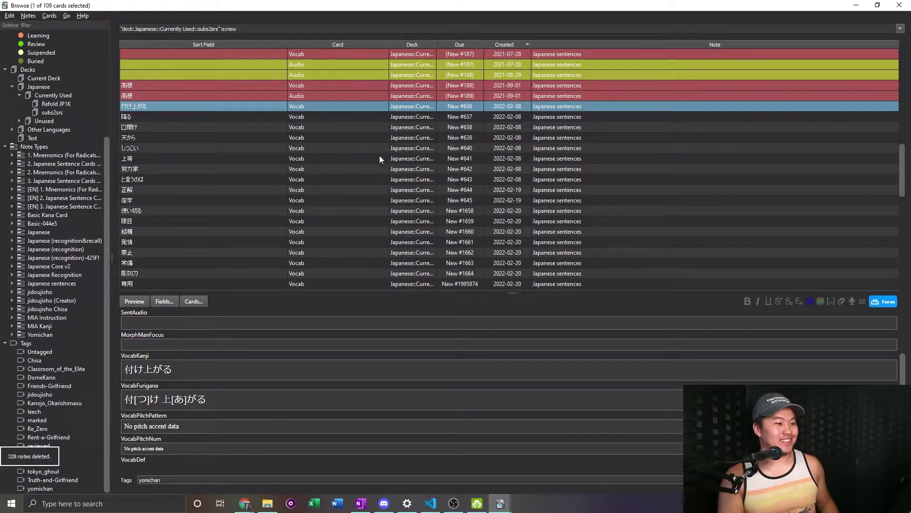
click(362, 116)
click(357, 106)
scroll(372, 162, down, 15)
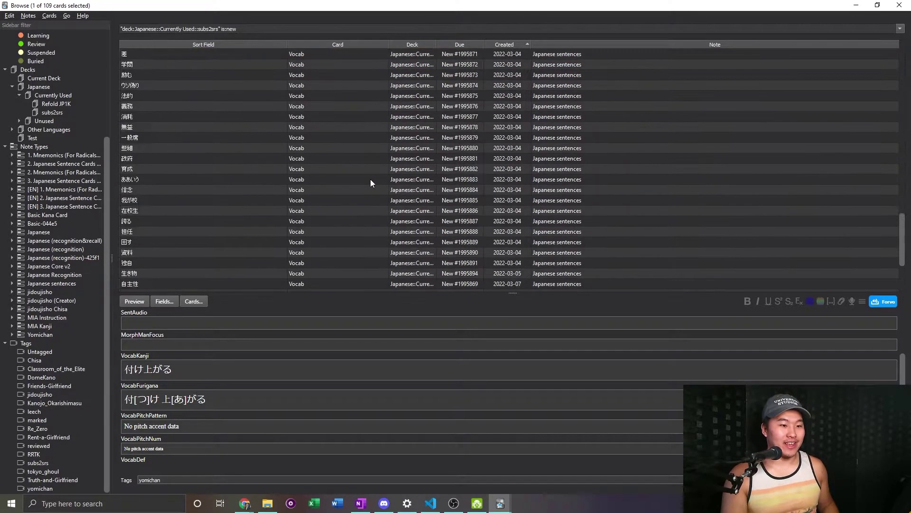
click(340, 286)
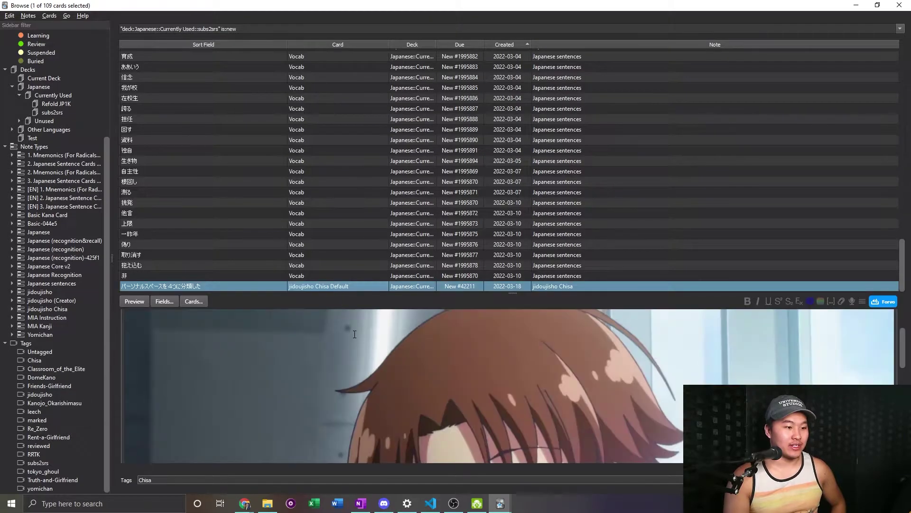
scroll(397, 375, down, 3)
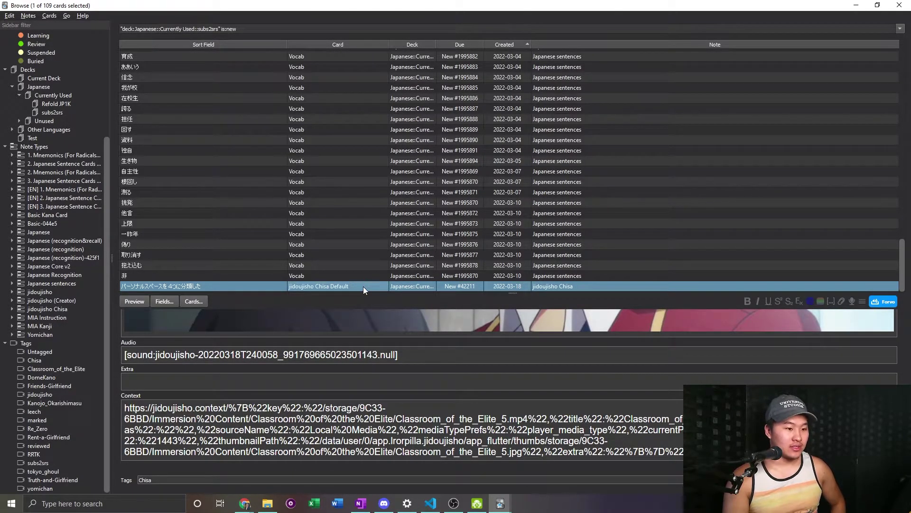
click(133, 301)
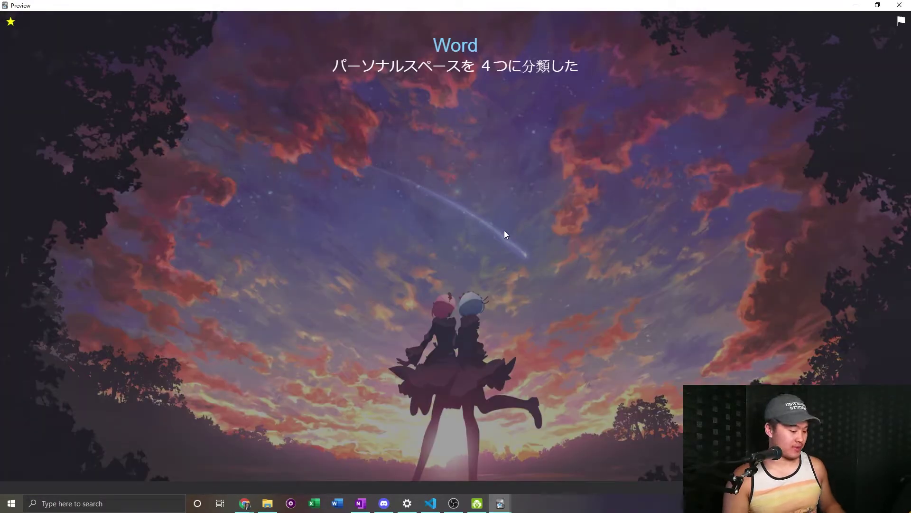
click(898, 5)
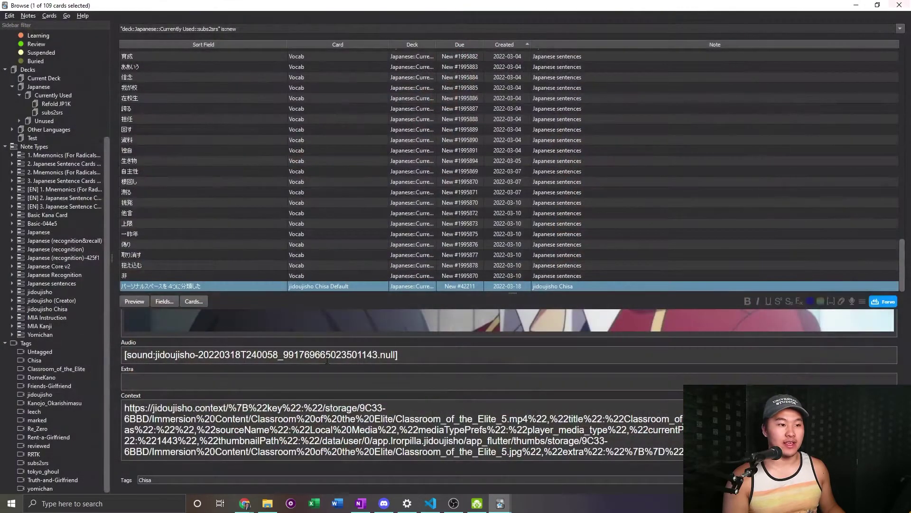
click(230, 275)
click(238, 269)
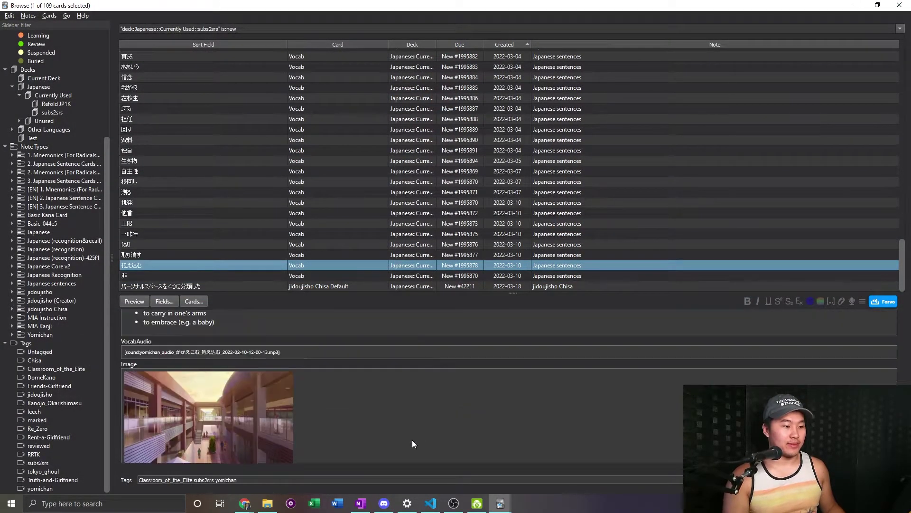
scroll(412, 439, up, 10)
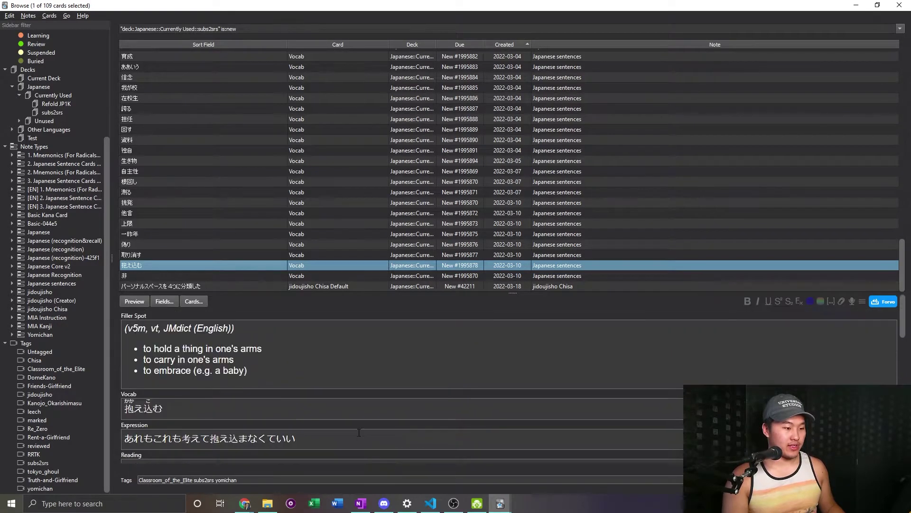
scroll(298, 390, down, 5)
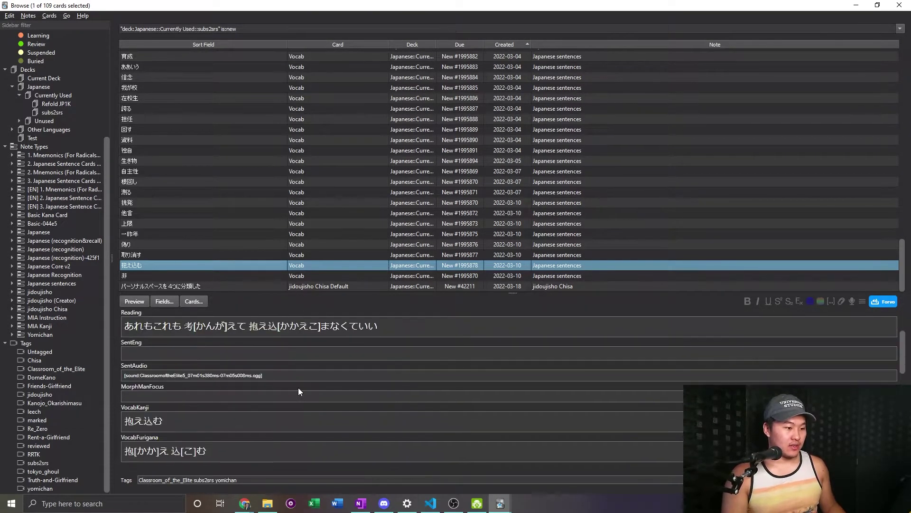
scroll(298, 391, up, 3)
key(Up)
key(Up)
key(Up)
key(Up)
key(Up)
key(Up)
key(Up)
key(Up)
key(Up)
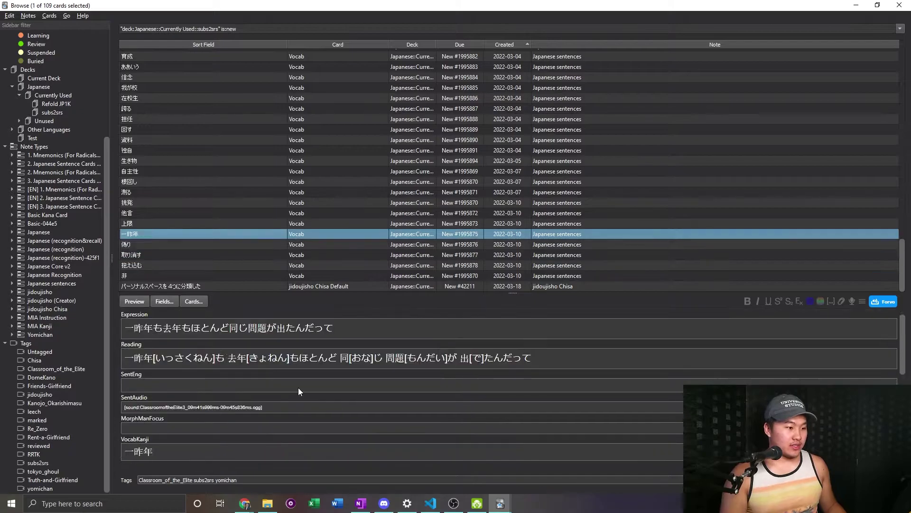
key(Up)
key(Up)
key(Up)
key(Up)
key(Up)
key(Up)
key(Up)
key(Up)
key(Up)
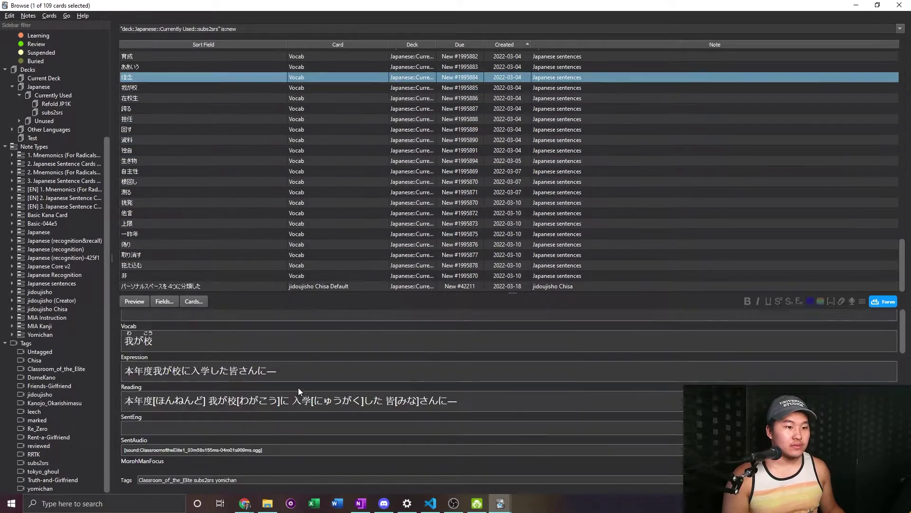
scroll(299, 388, down, 3)
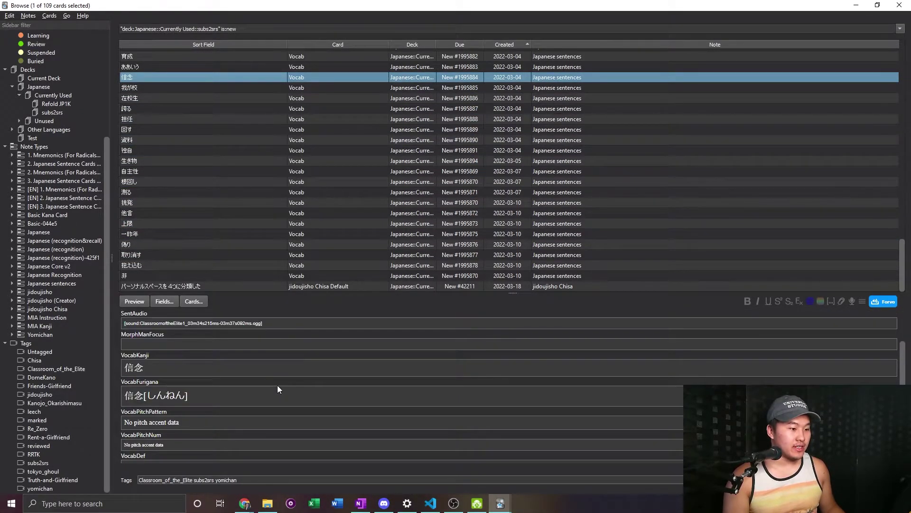
scroll(277, 385, down, 2)
key(Up)
key(Up)
key(Up)
key(Up)
key(Up)
key(Up)
key(Up)
key(Up)
key(Up)
key(Up)
key(Up)
key(Up)
key(Up)
key(Up)
key(Up)
key(Up)
key(Up)
key(Up)
key(Up)
key(Up)
key(Up)
key(Up)
key(Up)
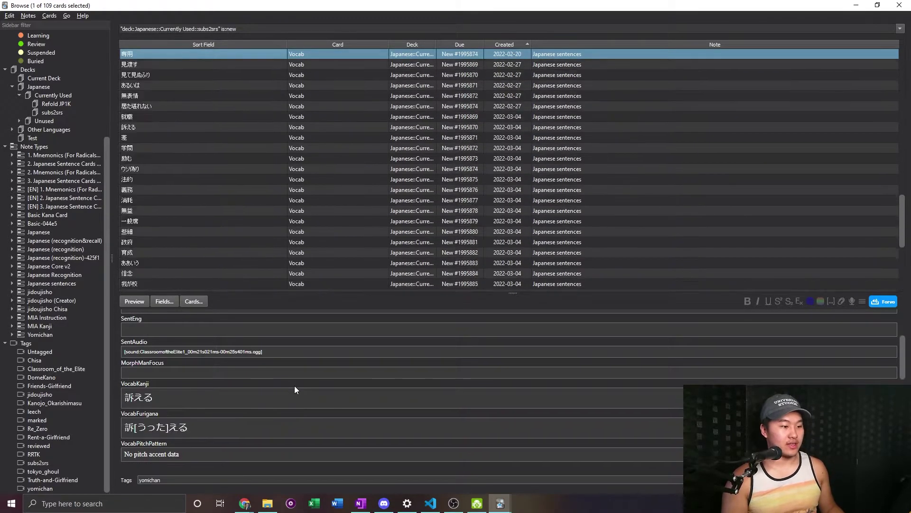
key(Down)
key(Down)
key(Down)
key(Down)
key(Down)
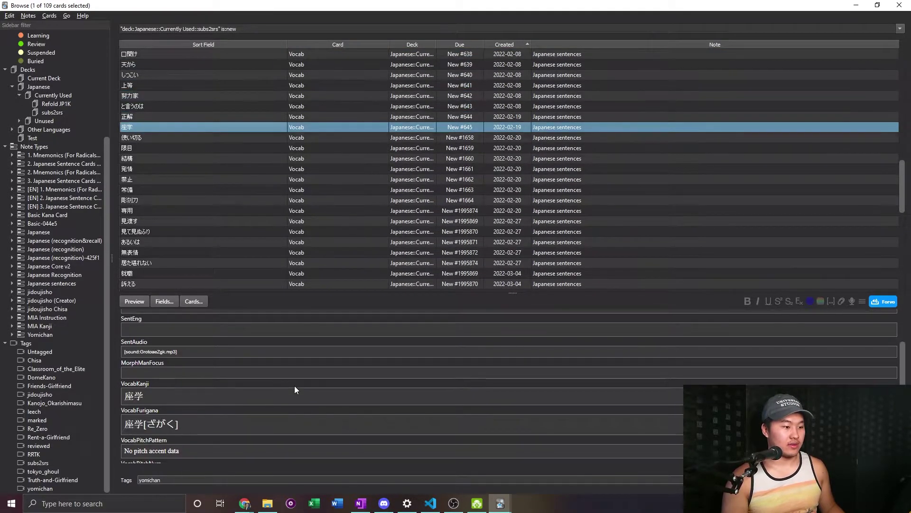
key(Up)
key(Up)
key(Down)
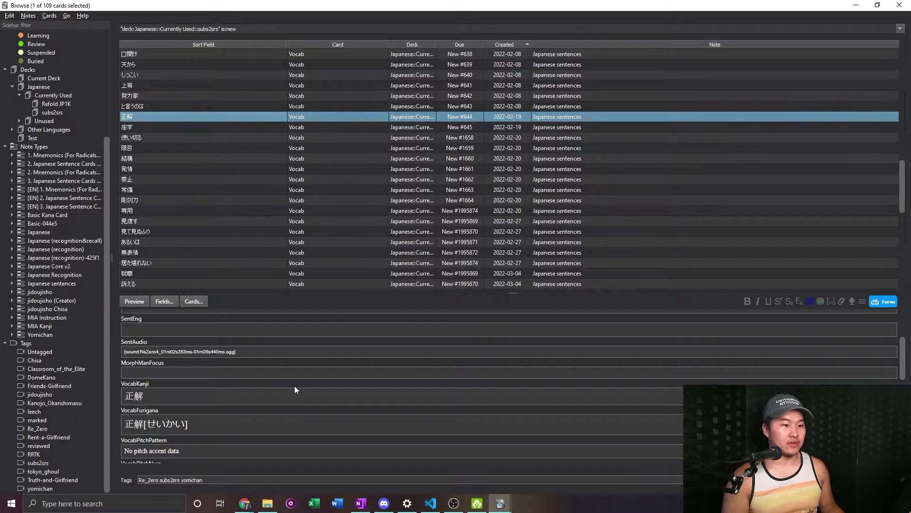
scroll(283, 395, up, 3)
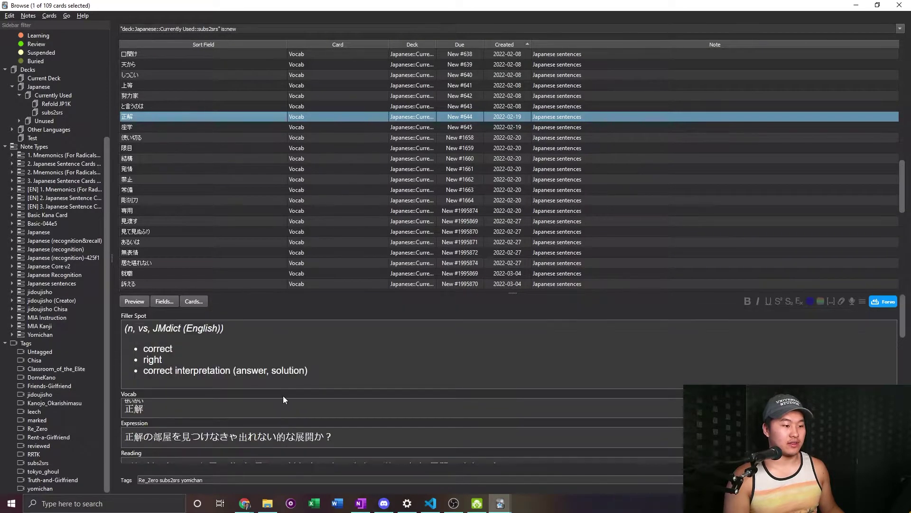
scroll(437, 330, down, 5)
scroll(407, 393, down, 3)
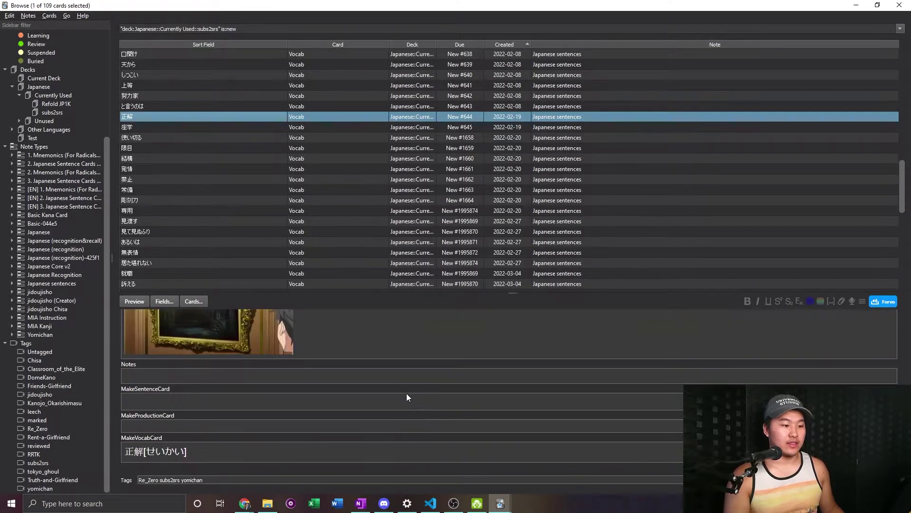
scroll(389, 371, up, 6)
click(198, 109)
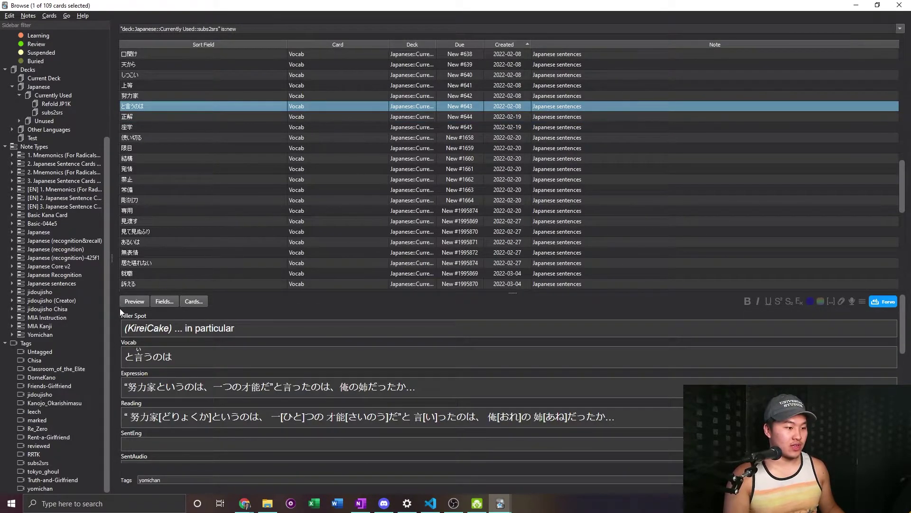
key(Down)
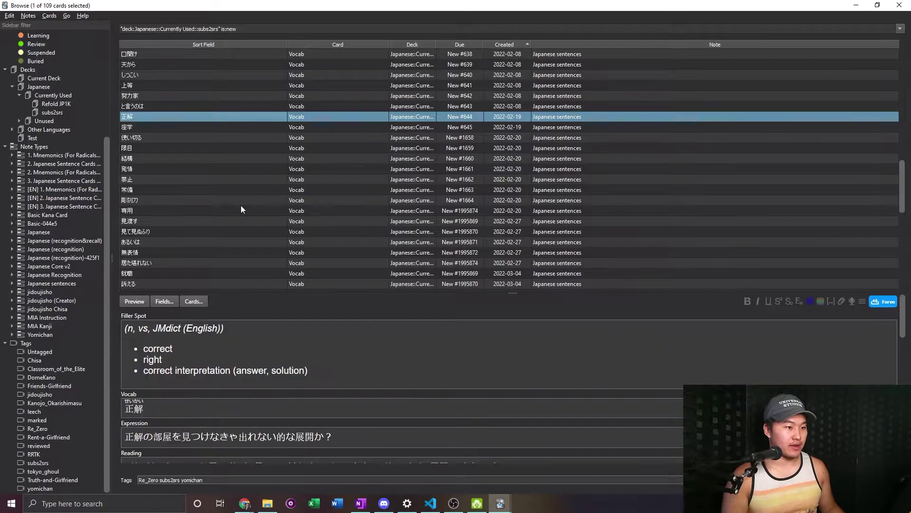
key(Up)
key(Up)
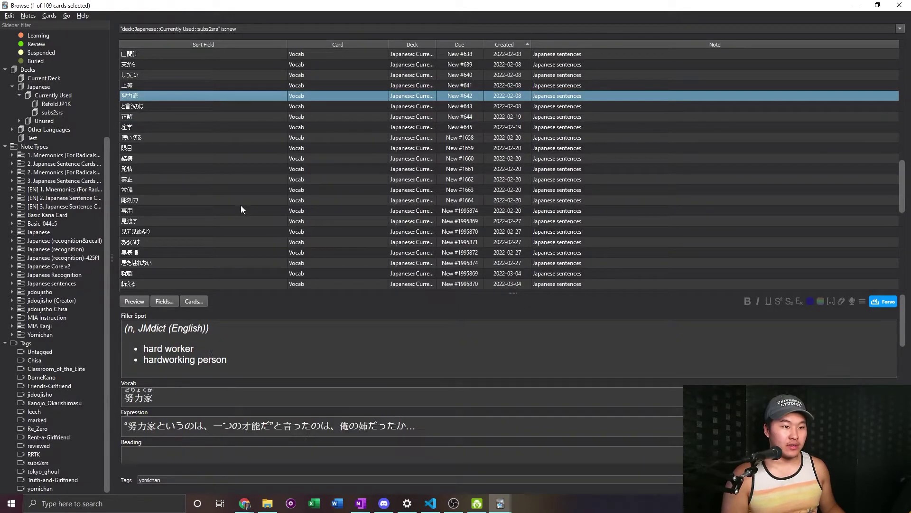
click(322, 108)
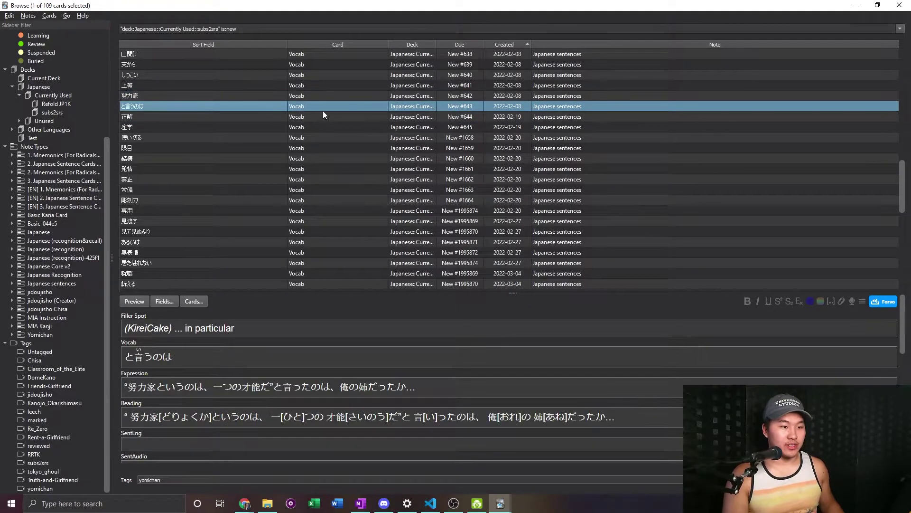
scroll(294, 365, down, 4)
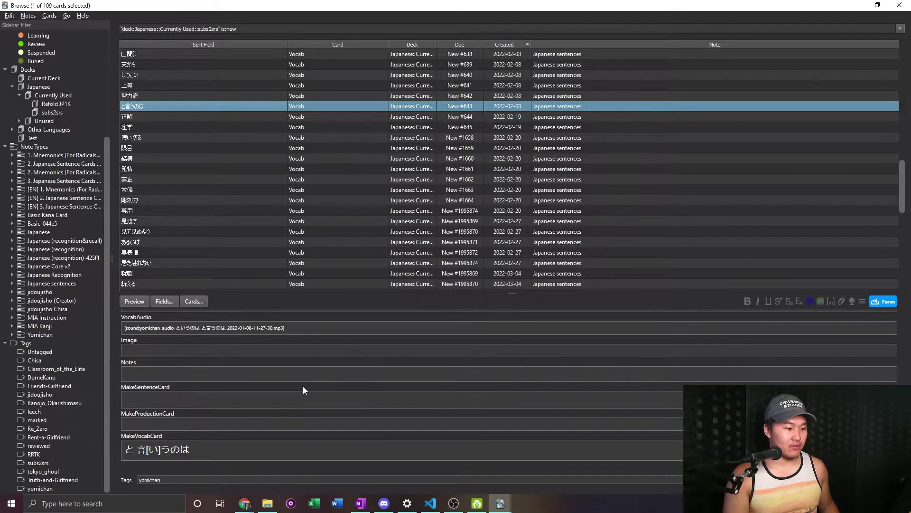
scroll(306, 403, up, 3)
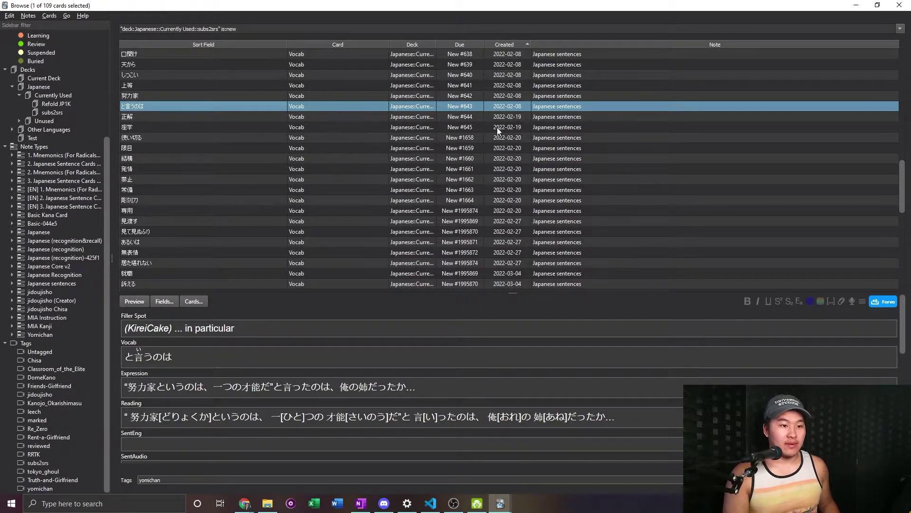
scroll(375, 143, up, 3)
Delete the ten oldest new notes, from the top through と言うのは
shift+click(304, 127)
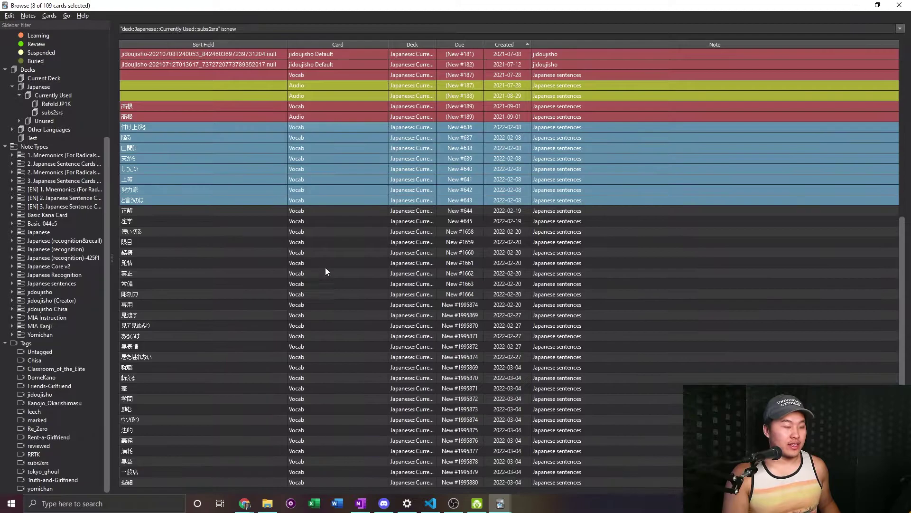
right_click(199, 126)
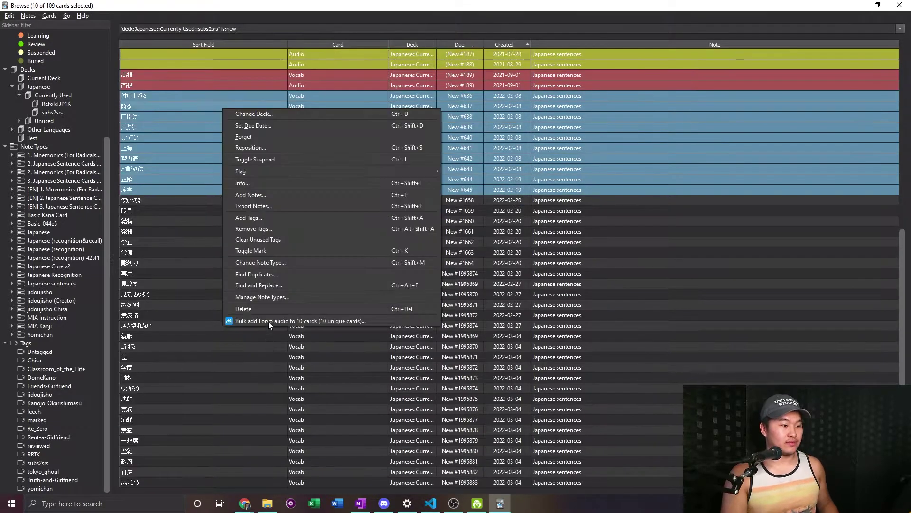
click(269, 320)
scroll(358, 173, down, 10)
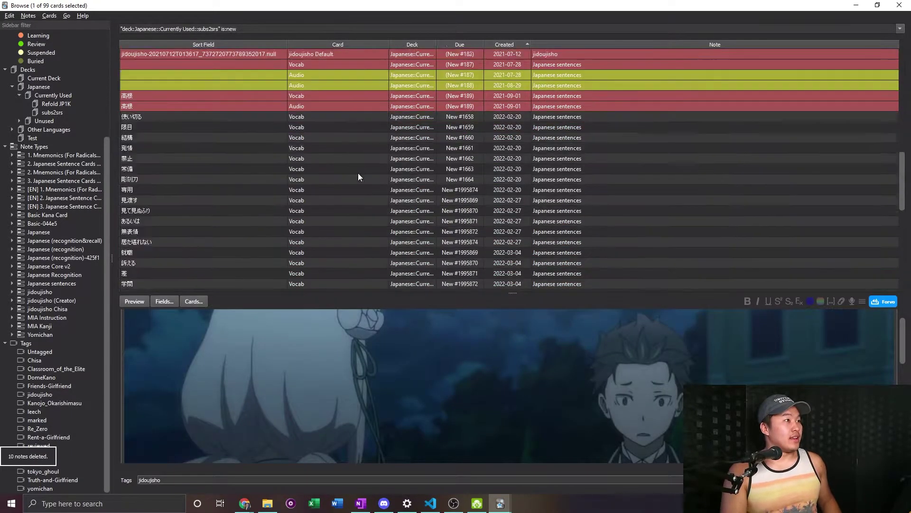
scroll(368, 219, up, 10)
shift+click(367, 193)
scroll(361, 175, down, 4)
Select the twelve cards from 使い切る through 無表情 and delete them, leaving 87 cards
click(346, 144)
scroll(391, 200, down, 3)
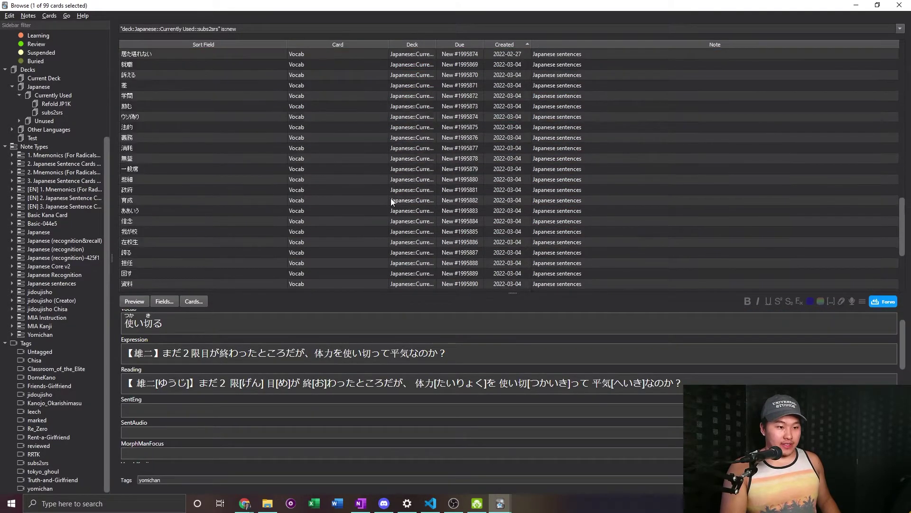
scroll(488, 198, up, 2)
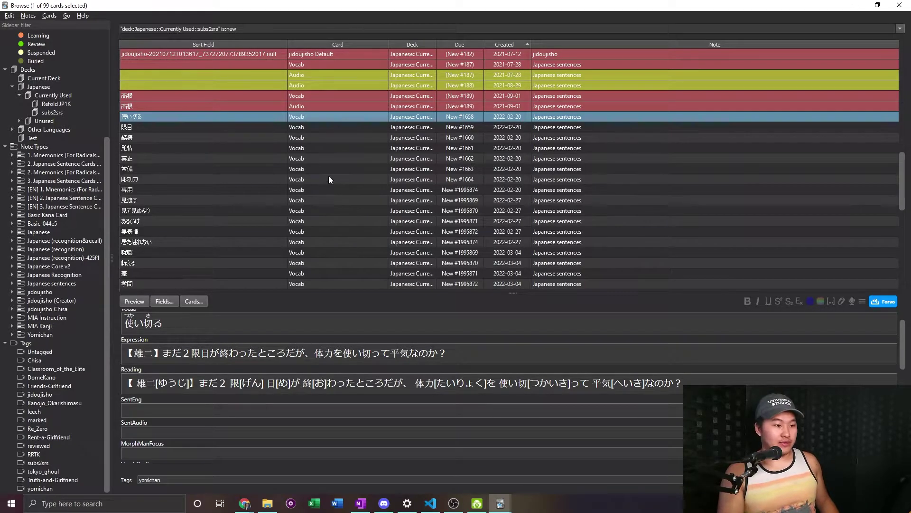
shift+click(328, 179)
click(255, 159)
click(207, 117)
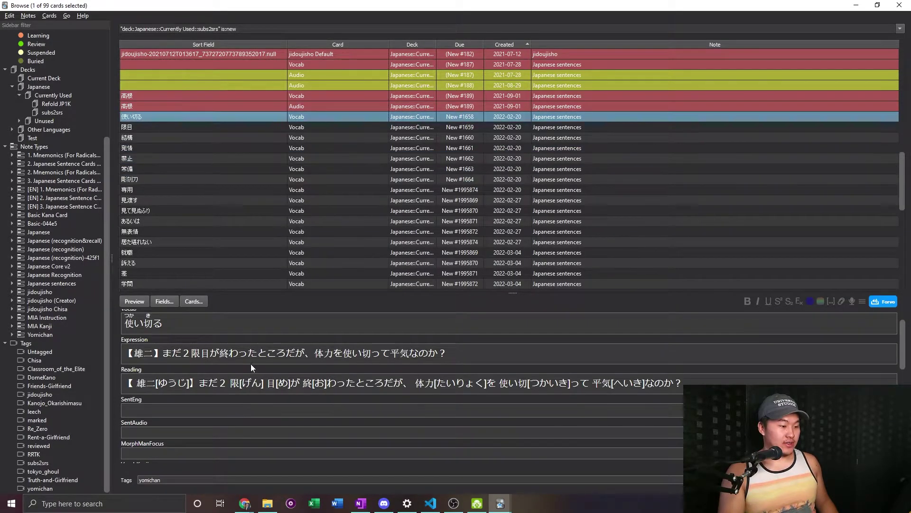
scroll(250, 363, down, 5)
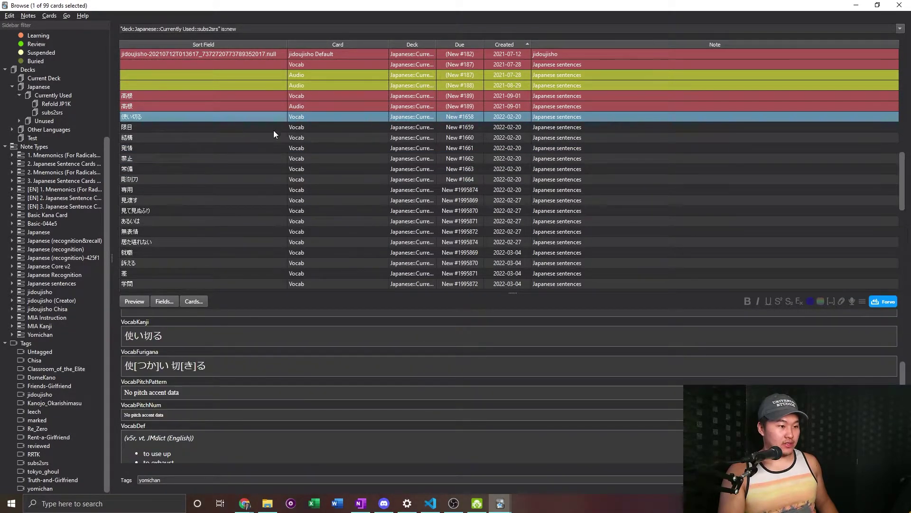
shift+click(177, 179)
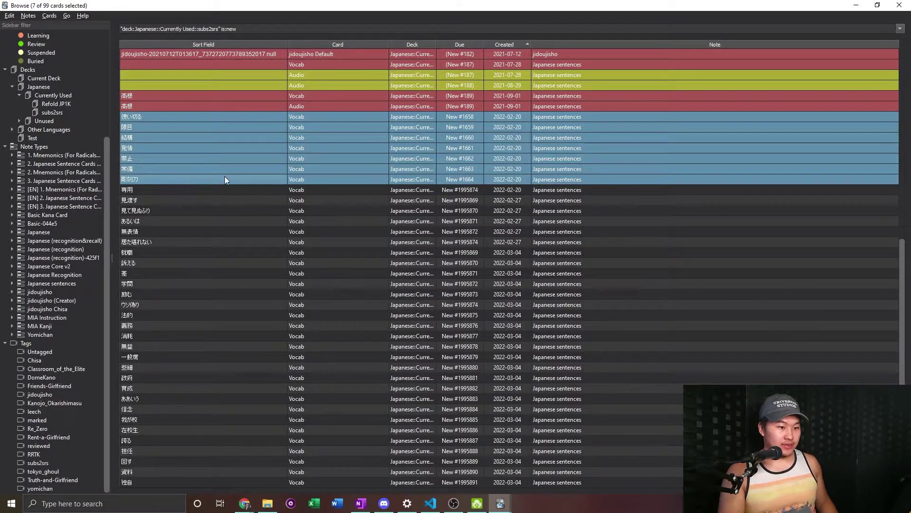
click(224, 179)
click(206, 118)
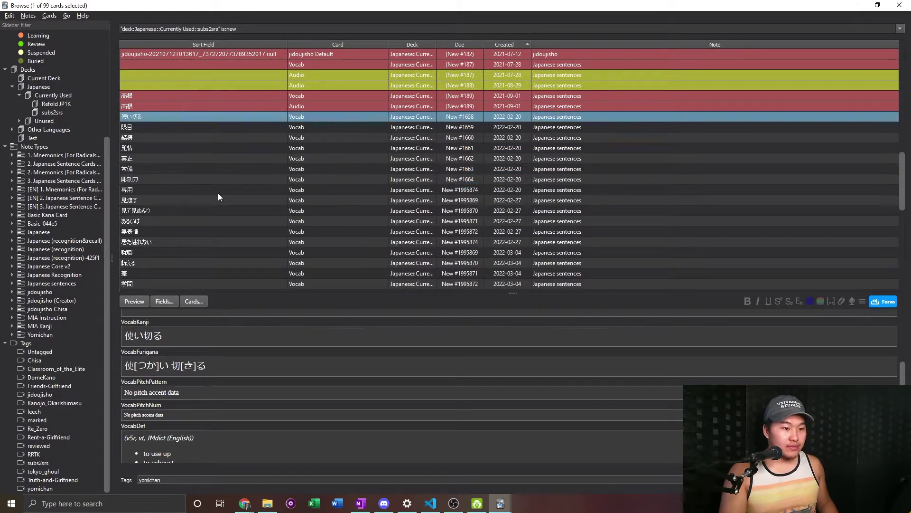
shift+click(226, 232)
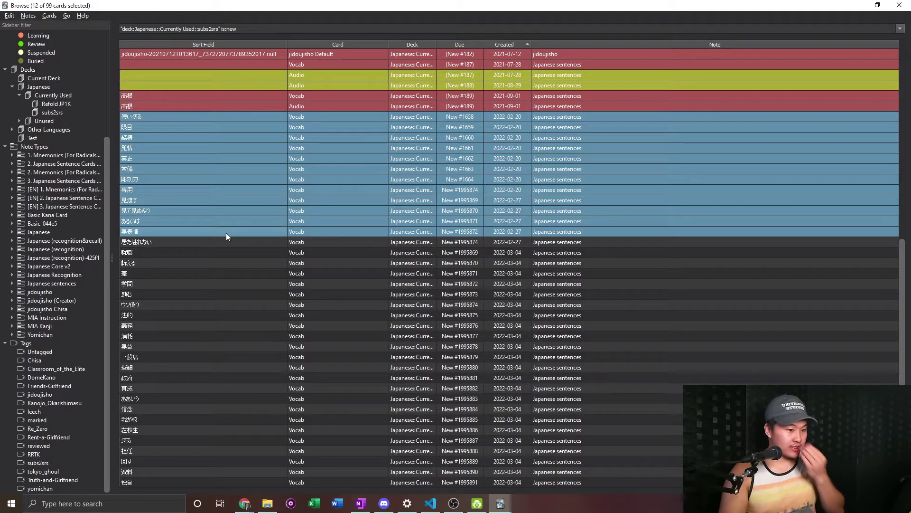
right_click(230, 217)
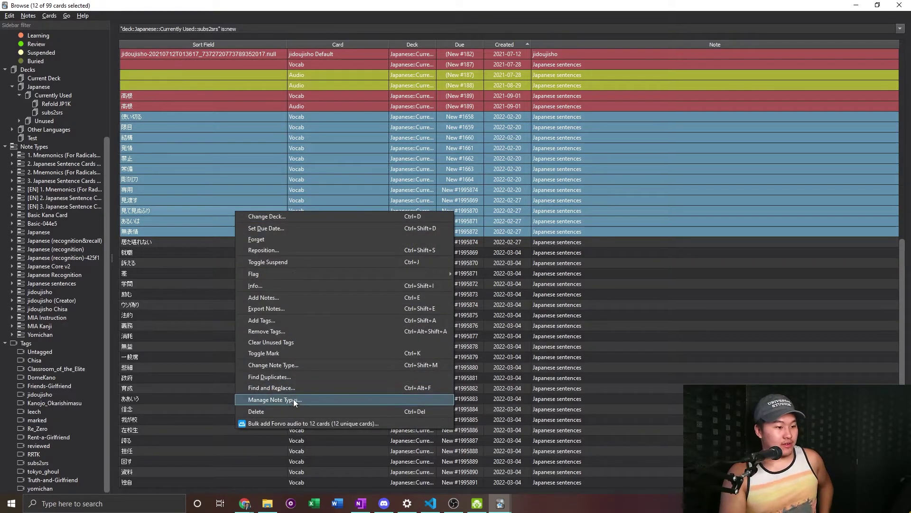
click(290, 411)
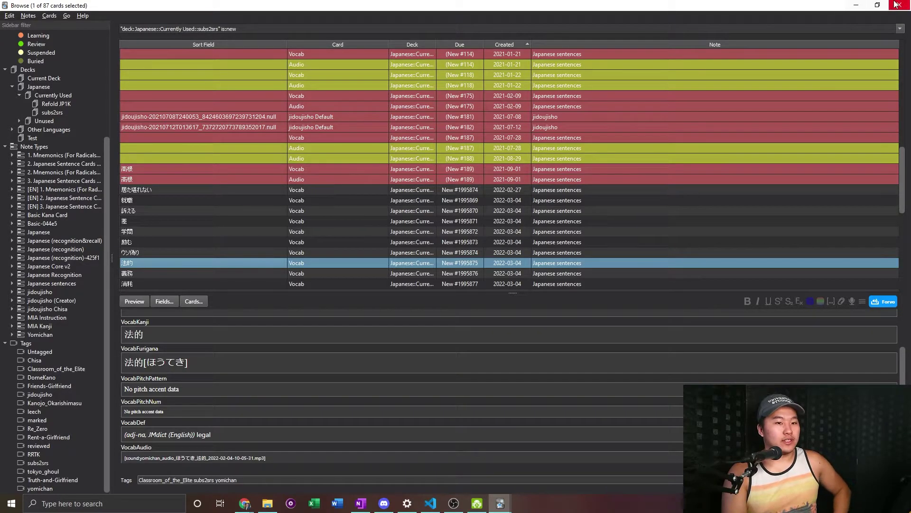
Minimize the browser and open the subs2srs deck's Options, enlarging the window
click(853, 5)
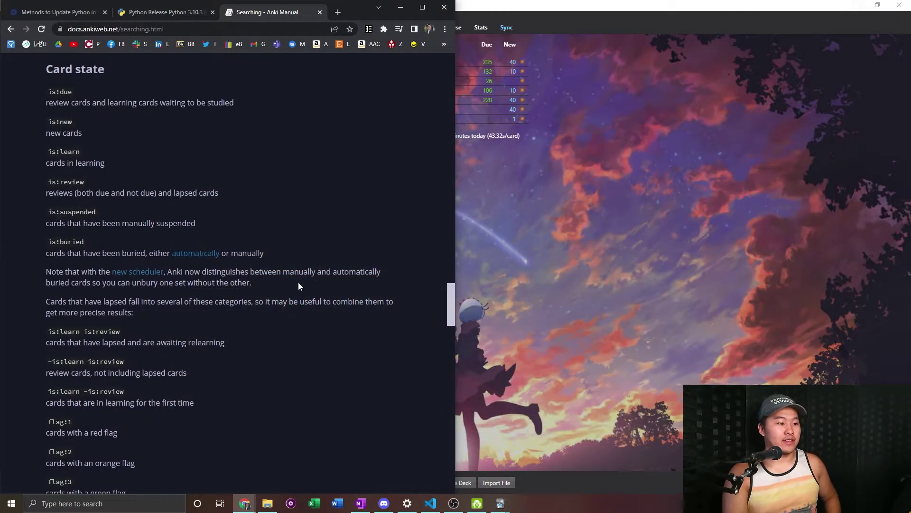
click(604, 227)
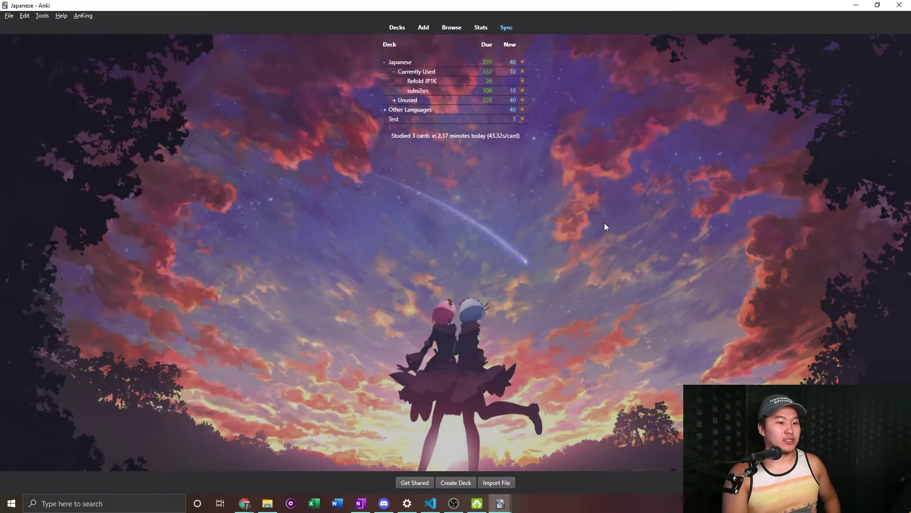
click(524, 90)
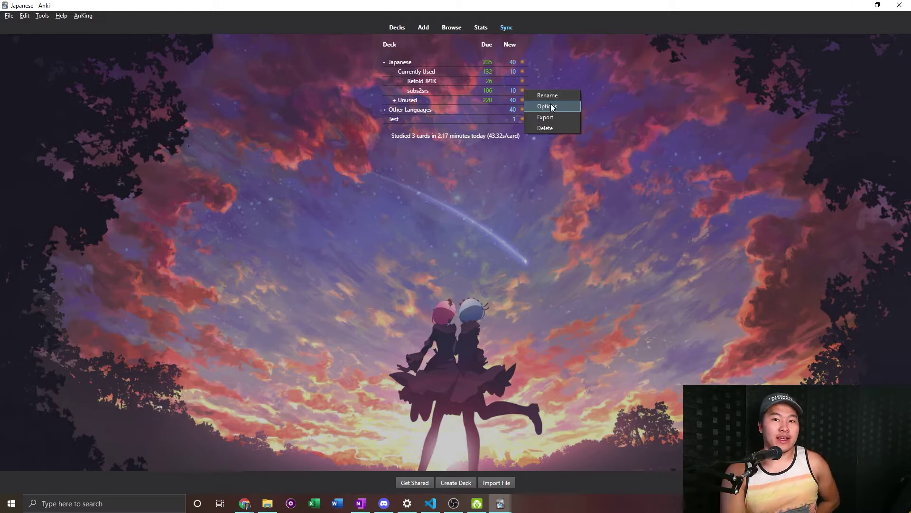
click(551, 106)
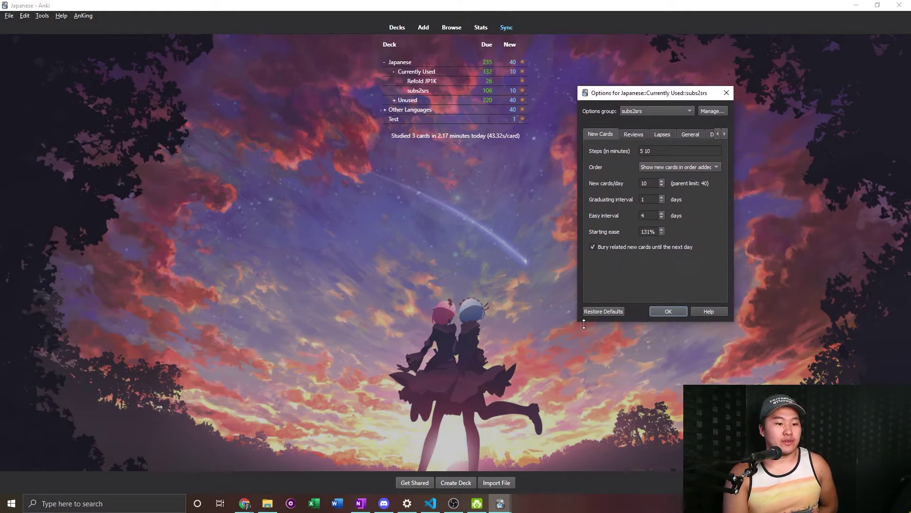
drag(578, 321, 487, 382)
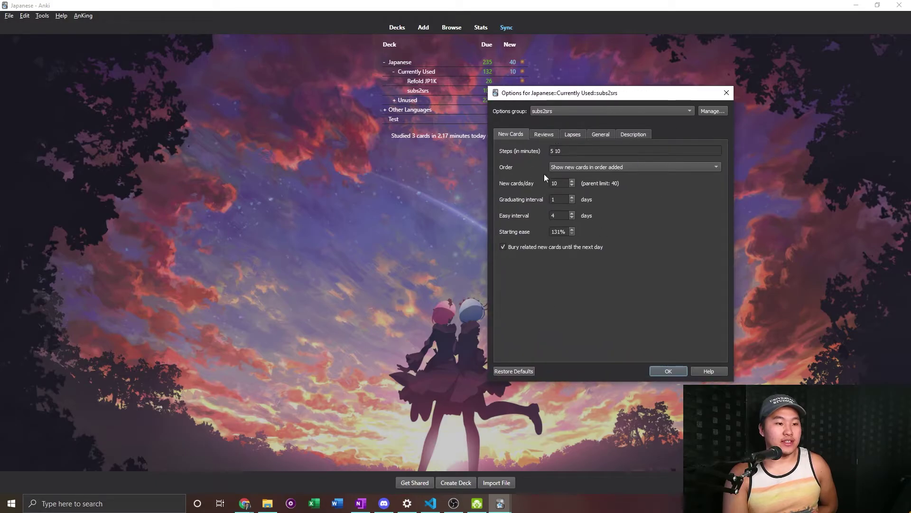
Set the new-card learning steps to 5 10 15 minutes
click(560, 150)
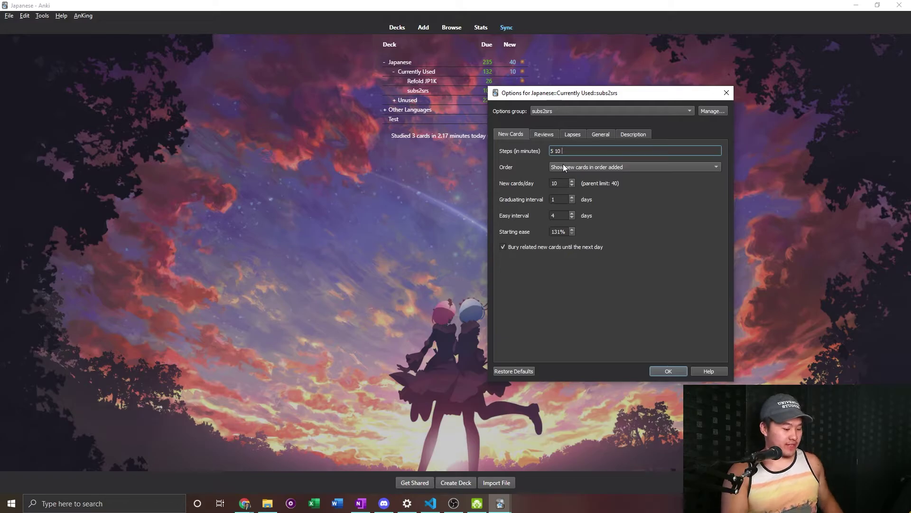
text(15)
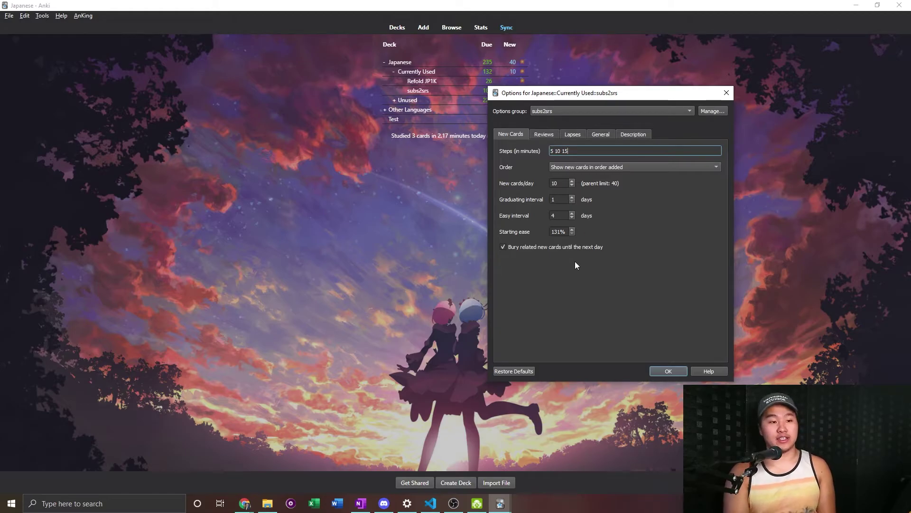
Review the Reviews, Lapses and General settings, then return to New Cards
click(542, 135)
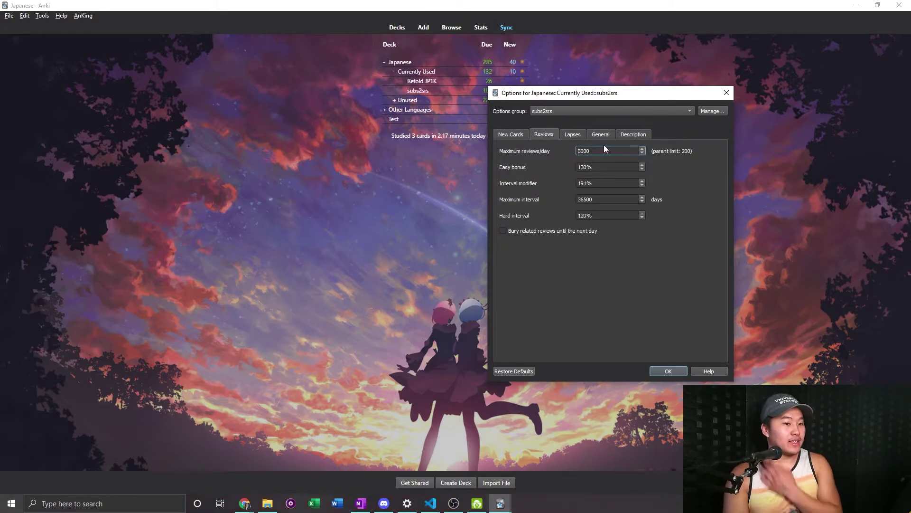
key(ctrl+a)
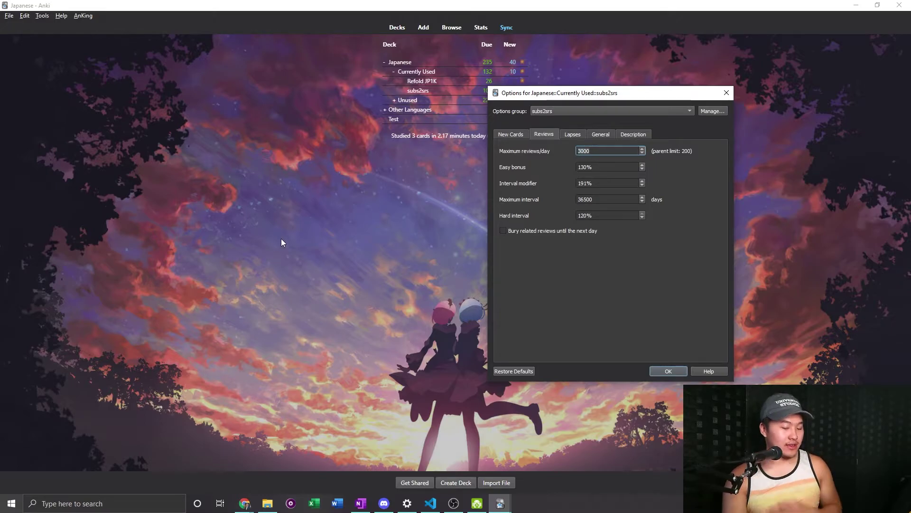
click(570, 134)
click(602, 134)
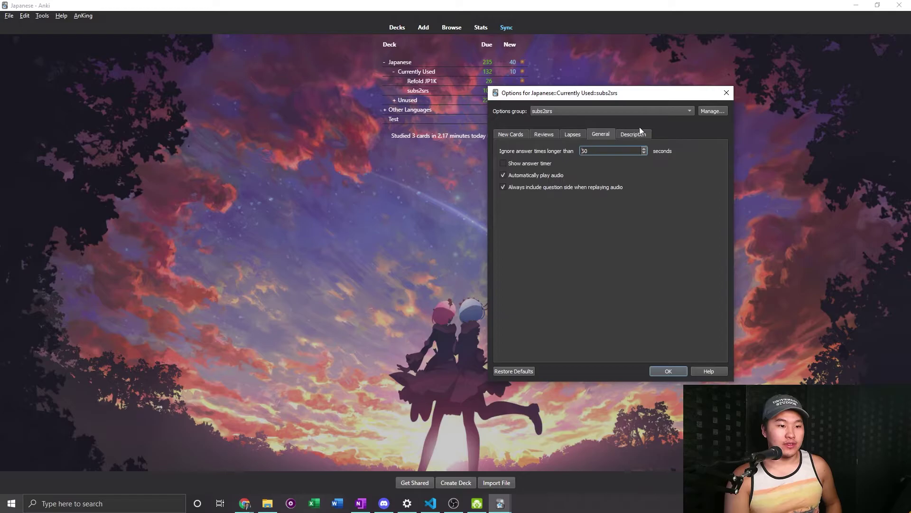
click(511, 134)
Set new card order to 'Show new cards in order added' and save the options
click(617, 169)
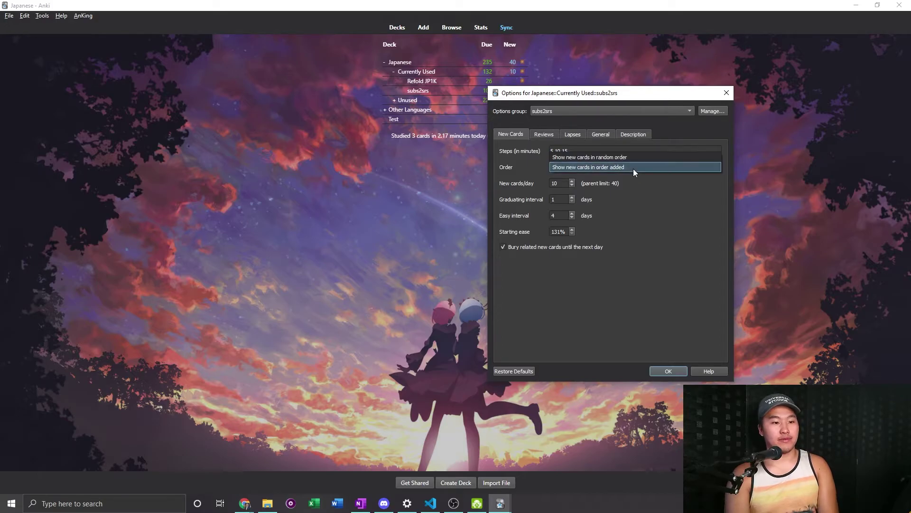
click(639, 175)
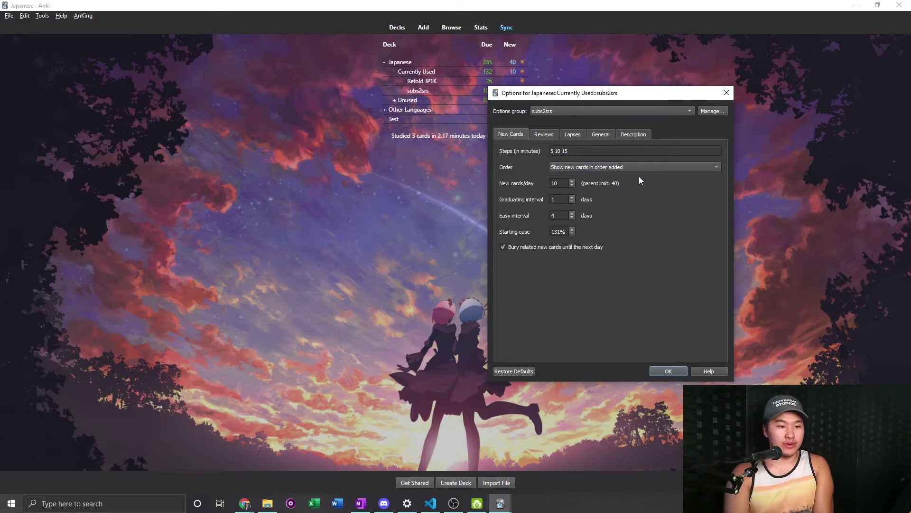
click(637, 168)
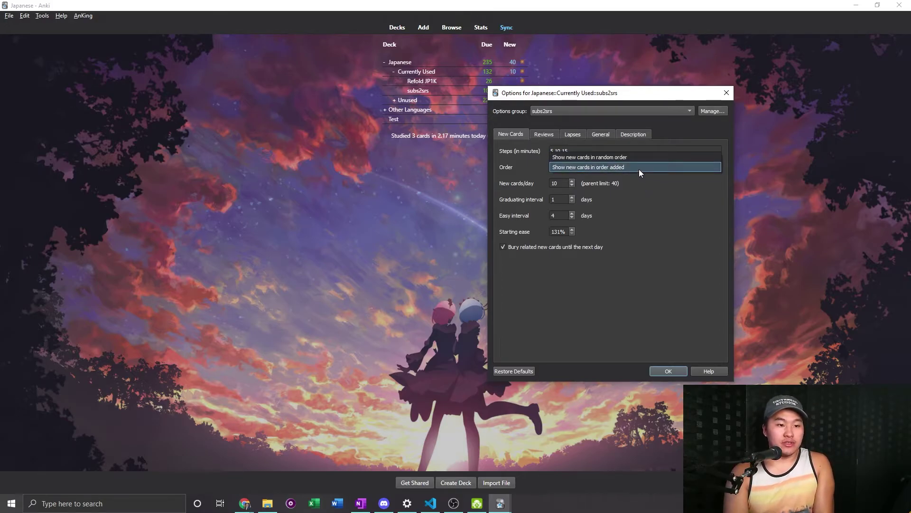
click(638, 170)
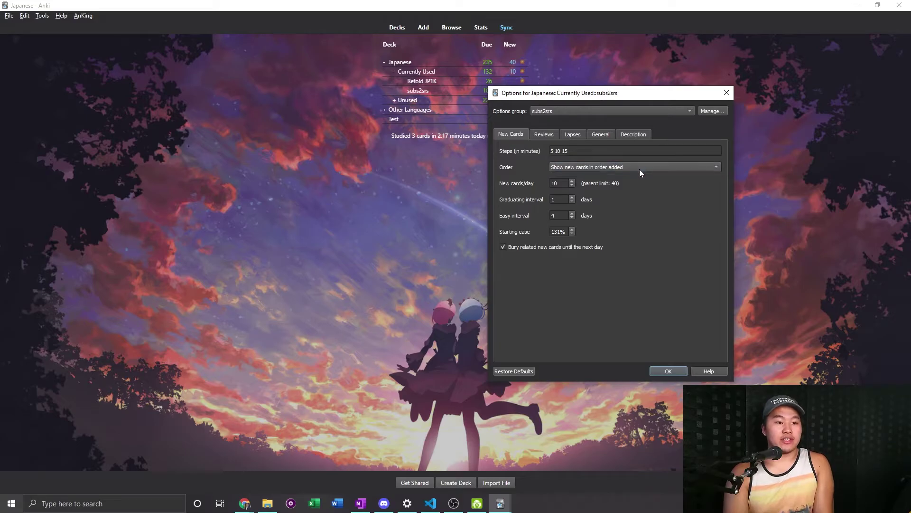
click(673, 371)
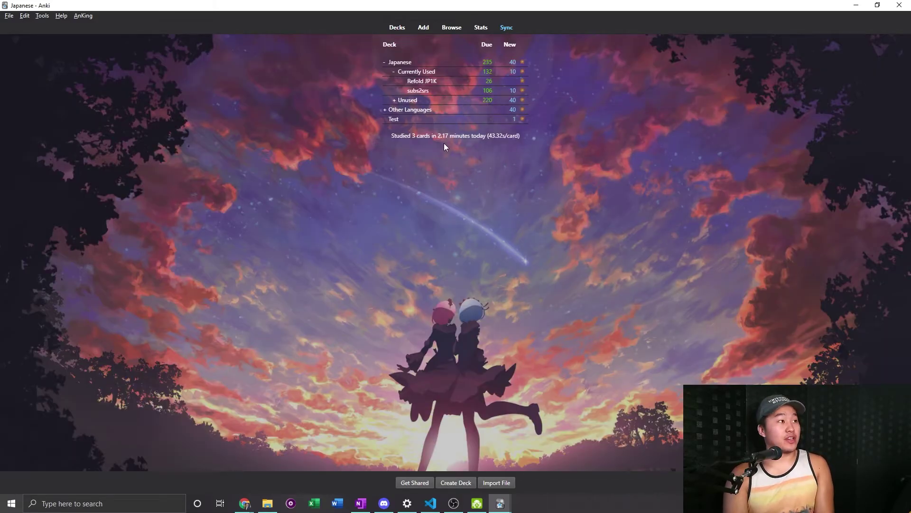
Reopen the card browser on the 87 new subs2srs cards and inspect the 居た堪れない card
click(452, 27)
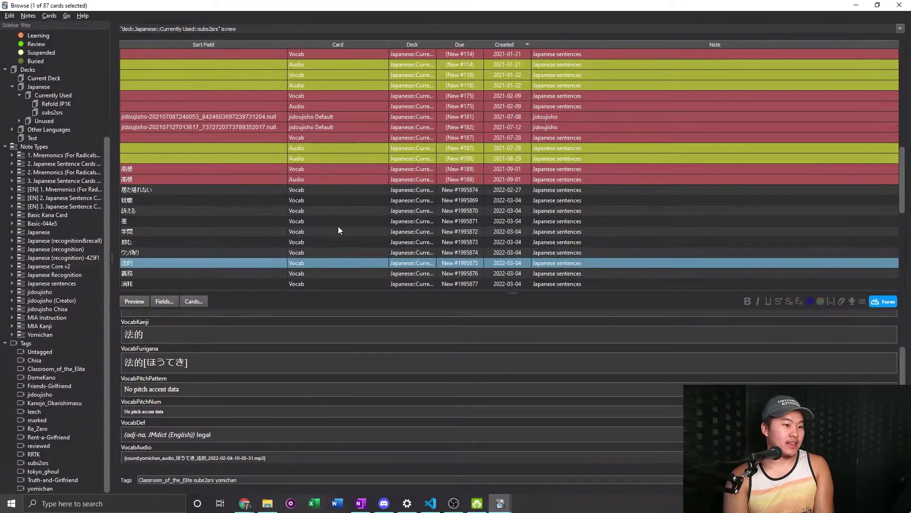
click(263, 189)
scroll(268, 209, down, 10)
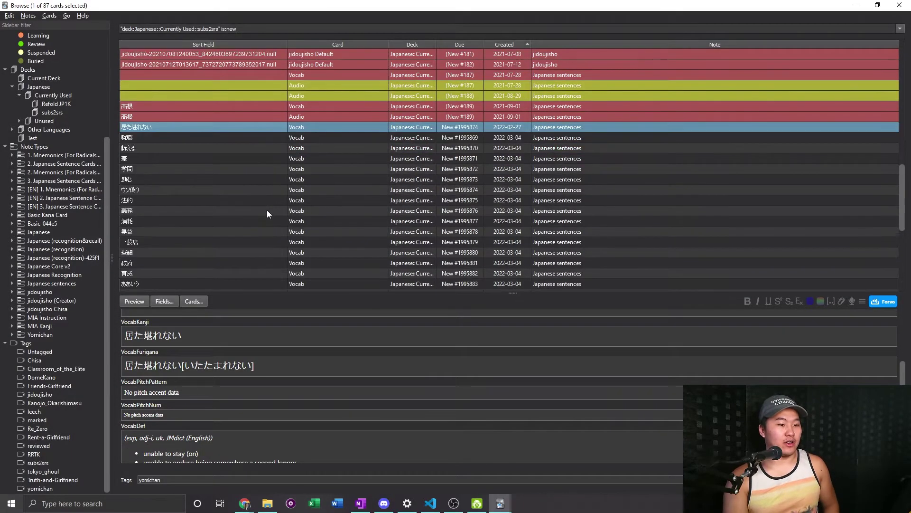
scroll(263, 213, up, 6)
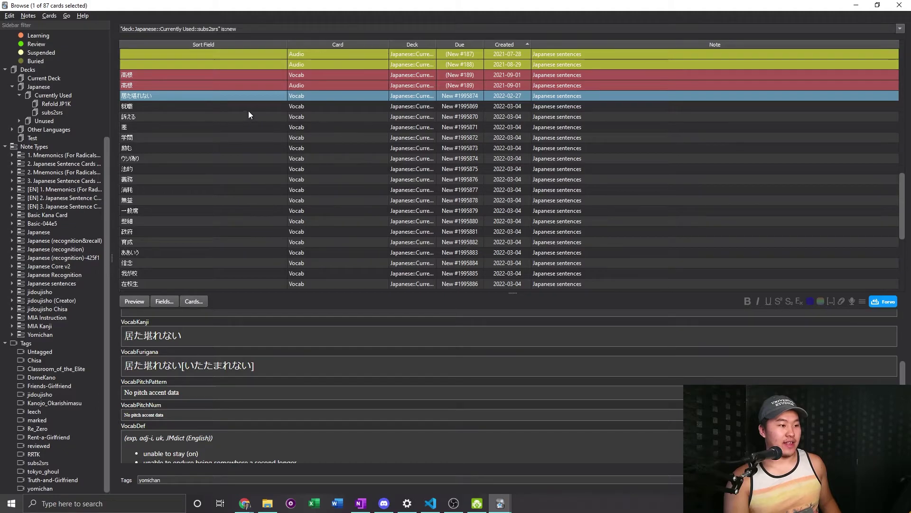
scroll(318, 391, down, 5)
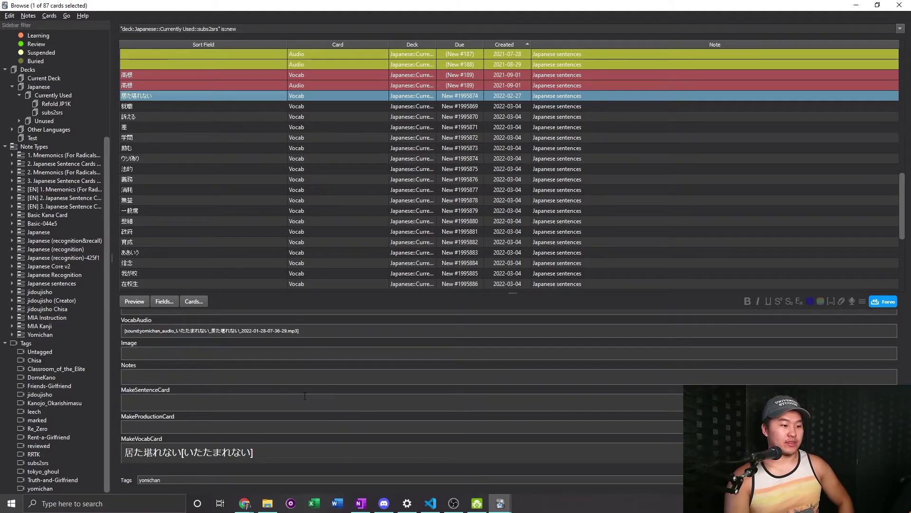
scroll(305, 396, up, 5)
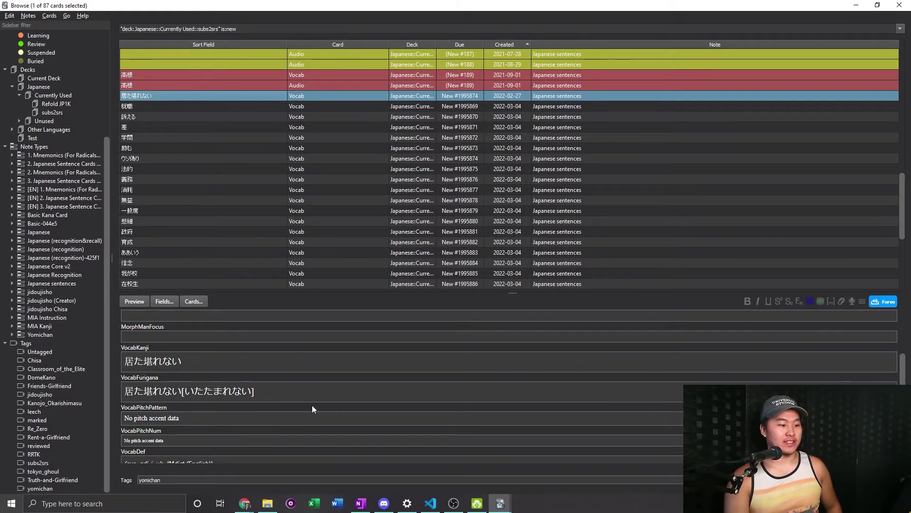
scroll(308, 405, up, 5)
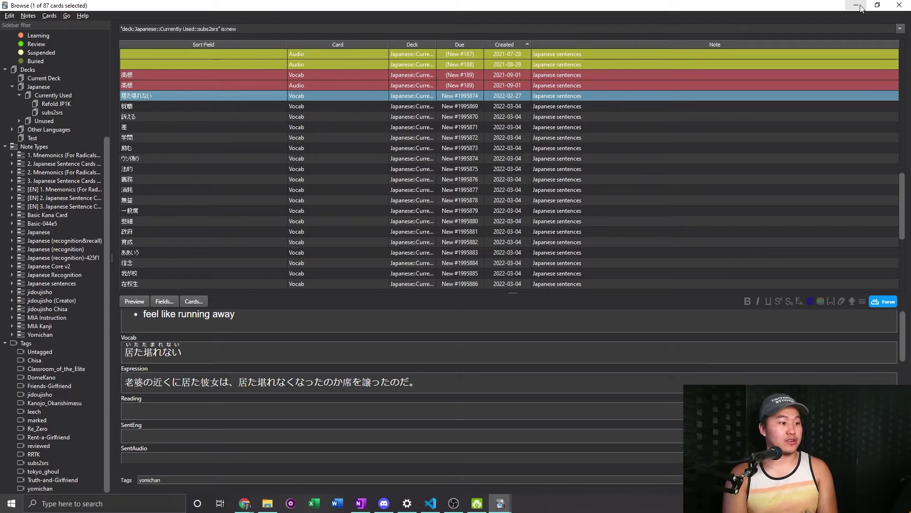
click(860, 8)
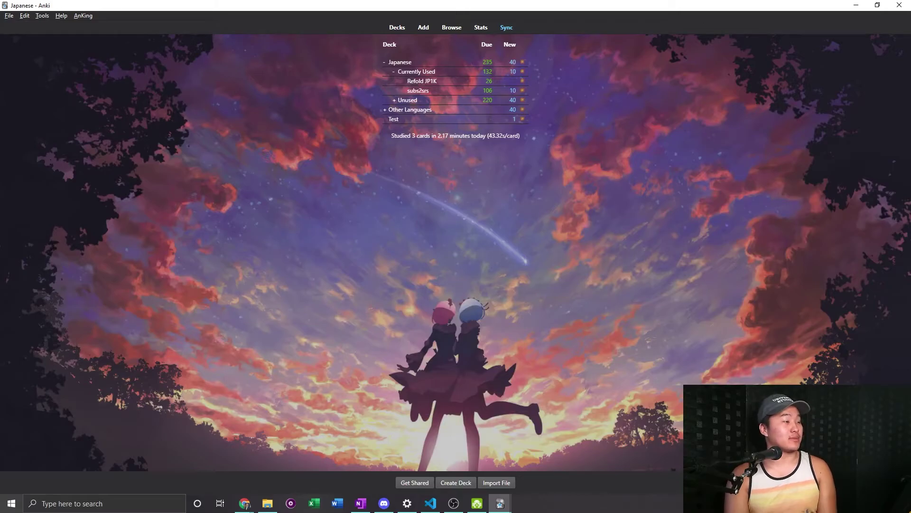
click(454, 24)
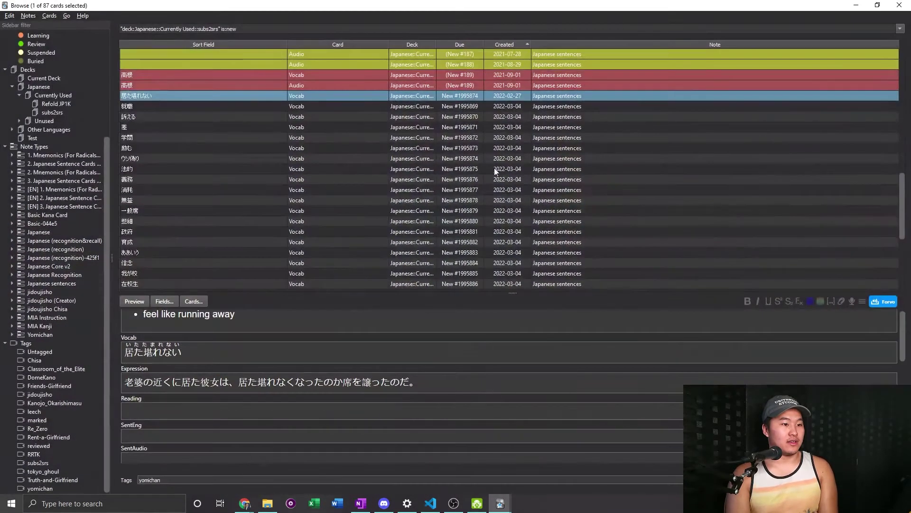
Review every subs2srs card in the browser, then close it to see 106 due and 10 new
click(53, 112)
scroll(583, 173, up, 5)
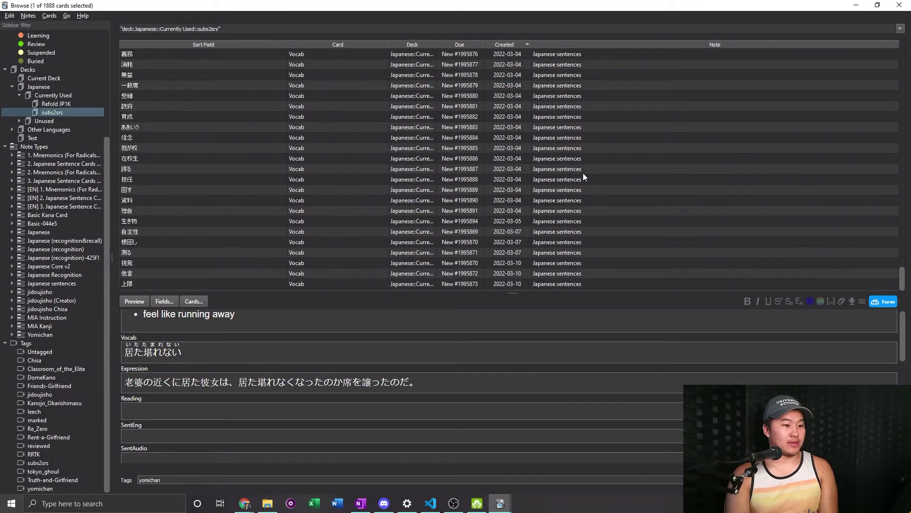
scroll(582, 173, up, 4)
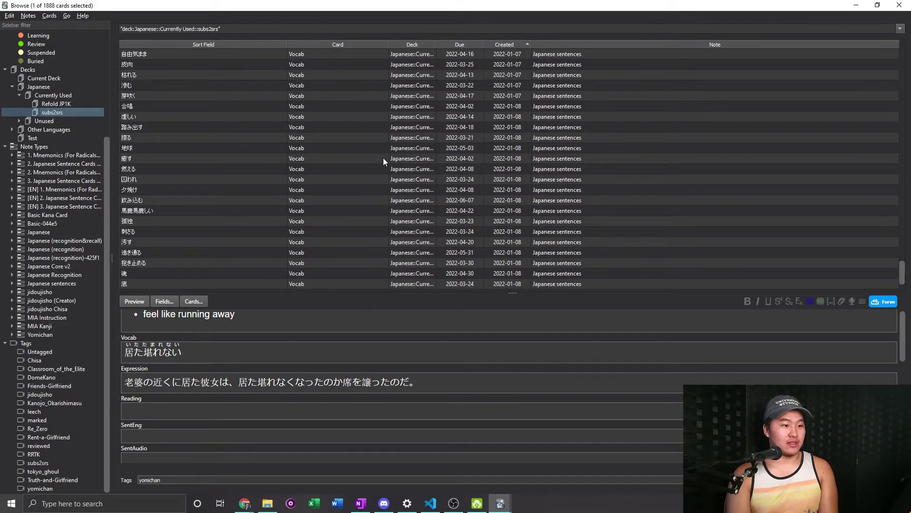
scroll(383, 157, up, 10)
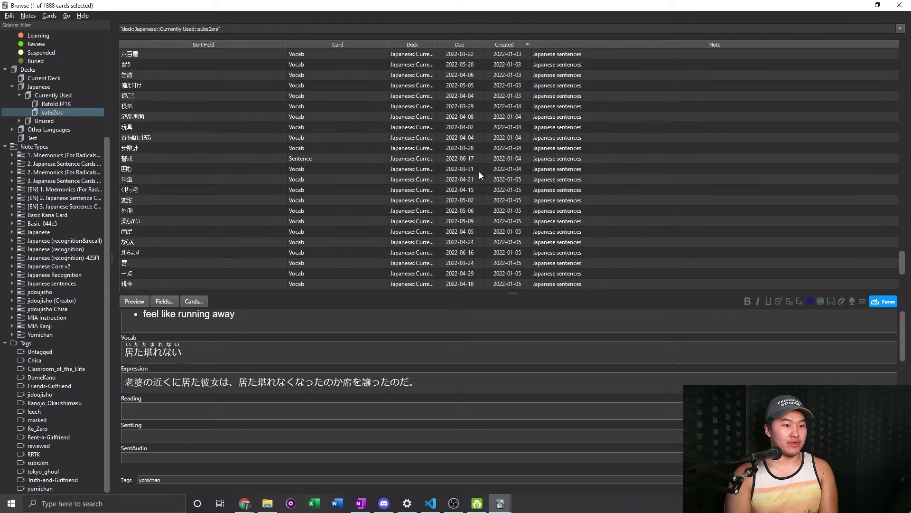
drag(903, 256, 903, 277)
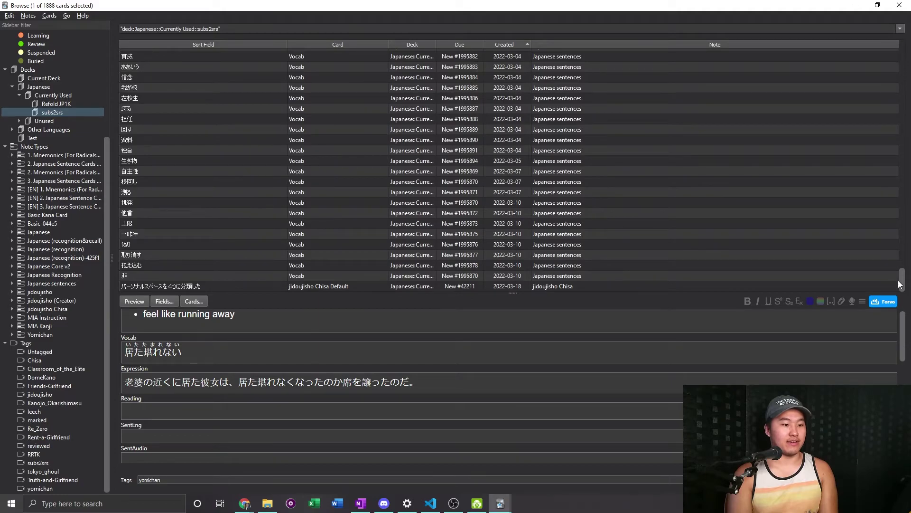
scroll(362, 219, up, 9)
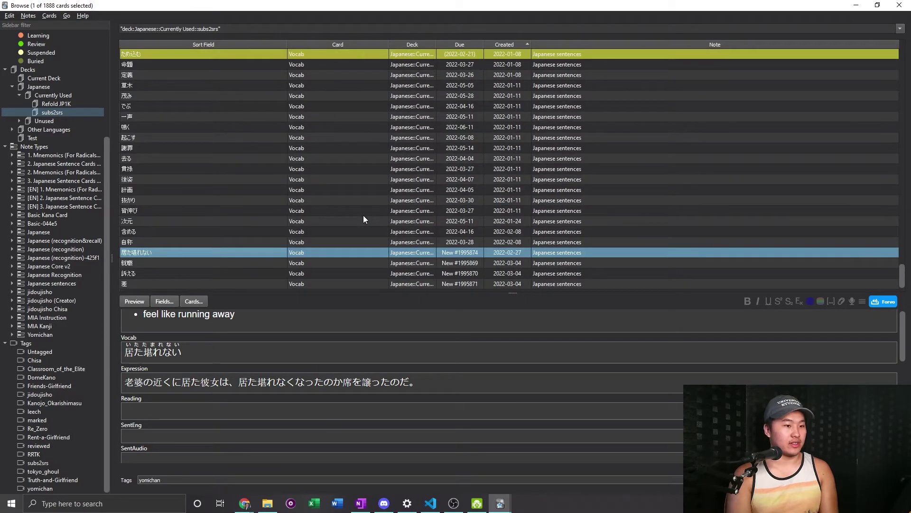
scroll(363, 215, up, 8)
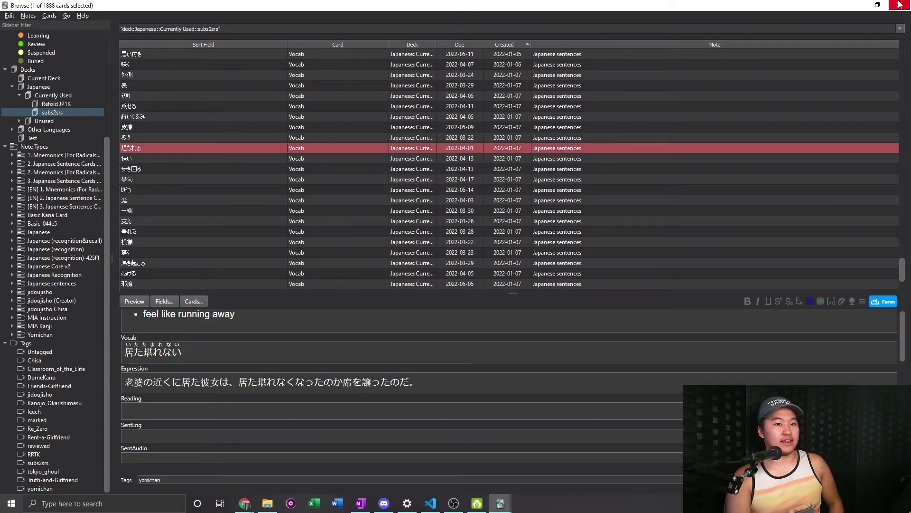
key(Escape)
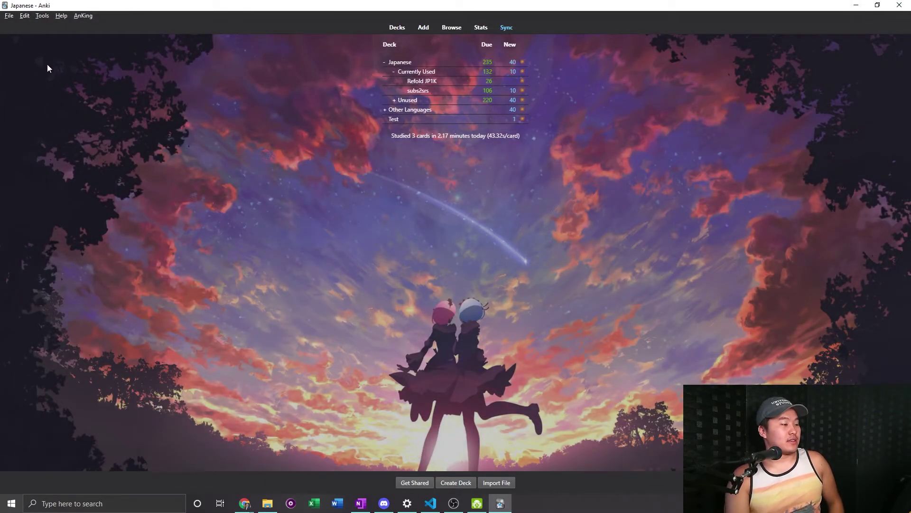